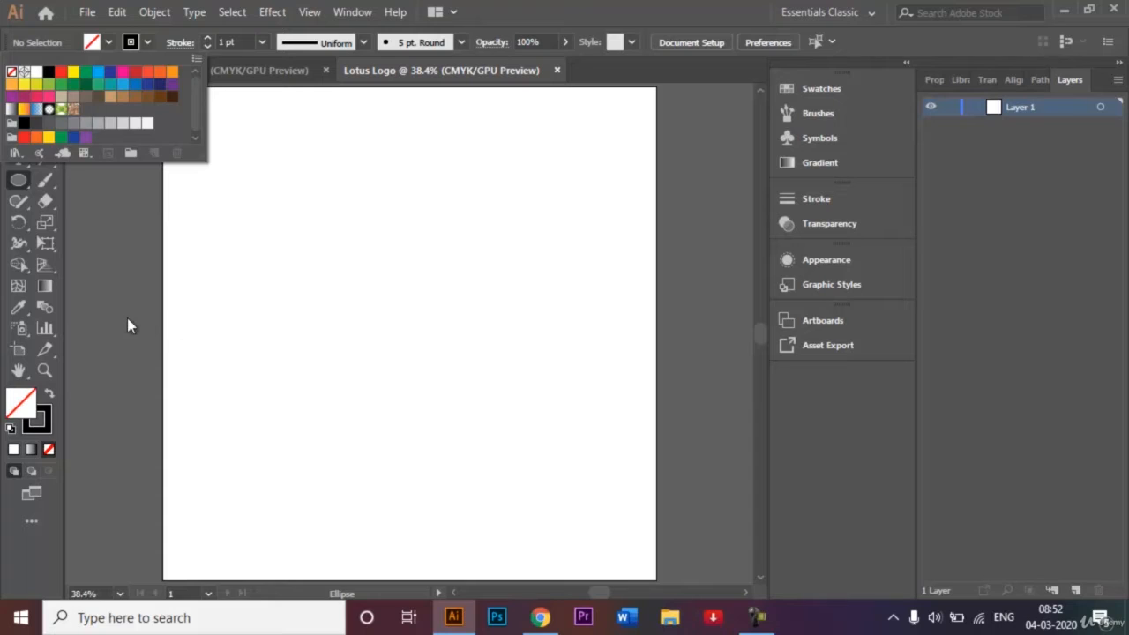
- Check in the view options that Smart Guides are turned on
left_click(129, 323)
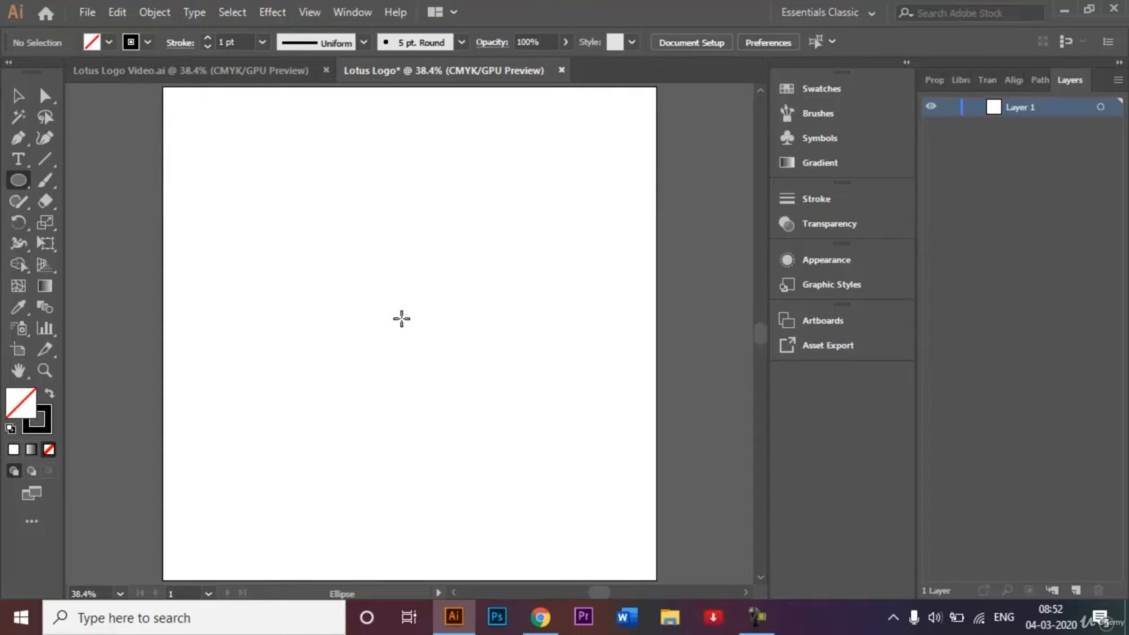
left_click(310, 12)
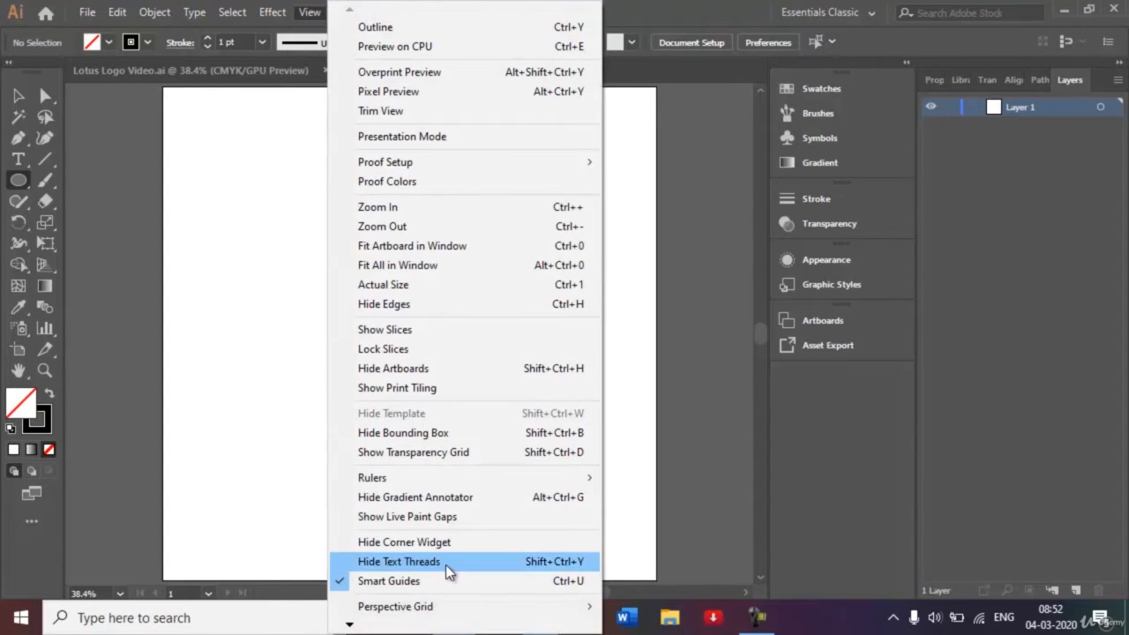
left_click(249, 455)
left_click(248, 454)
left_click(622, 344)
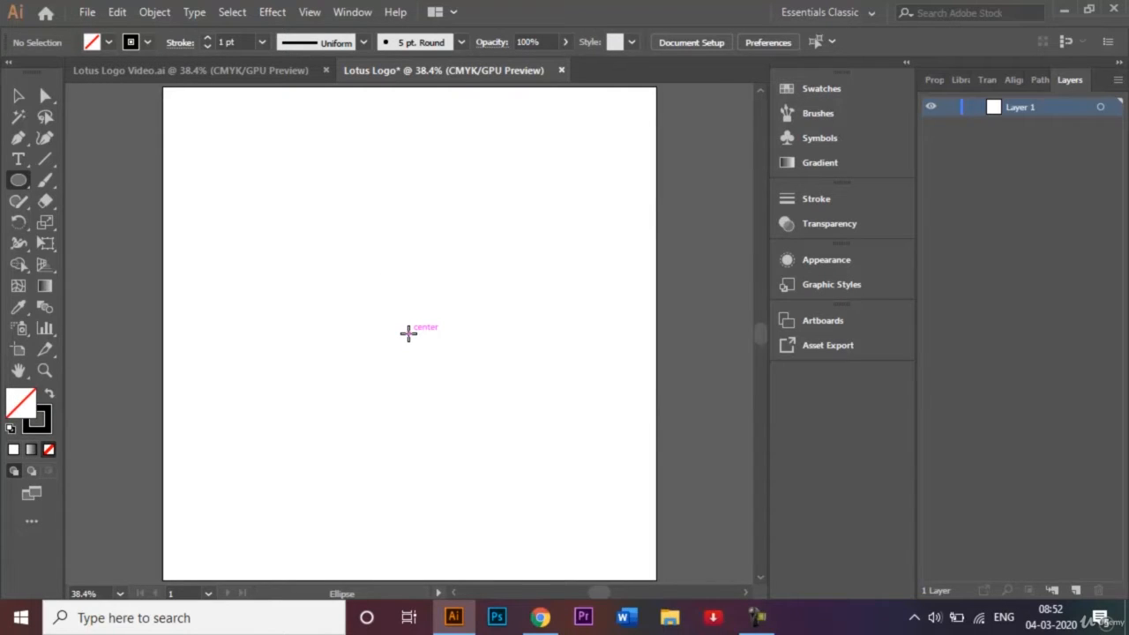
- Draw two concentric circles centred on the artboard, the outer about a third of the artboard's width and the inner slightly smaller
left_click_drag(409, 333, 491, 399)
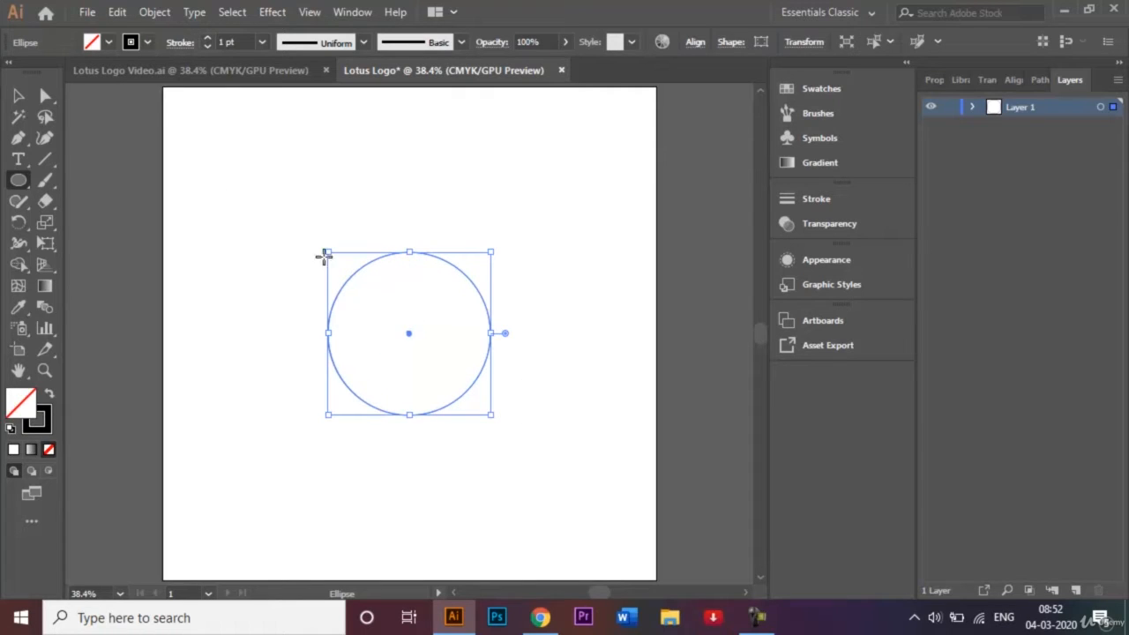
left_click(29, 101)
left_click(177, 156)
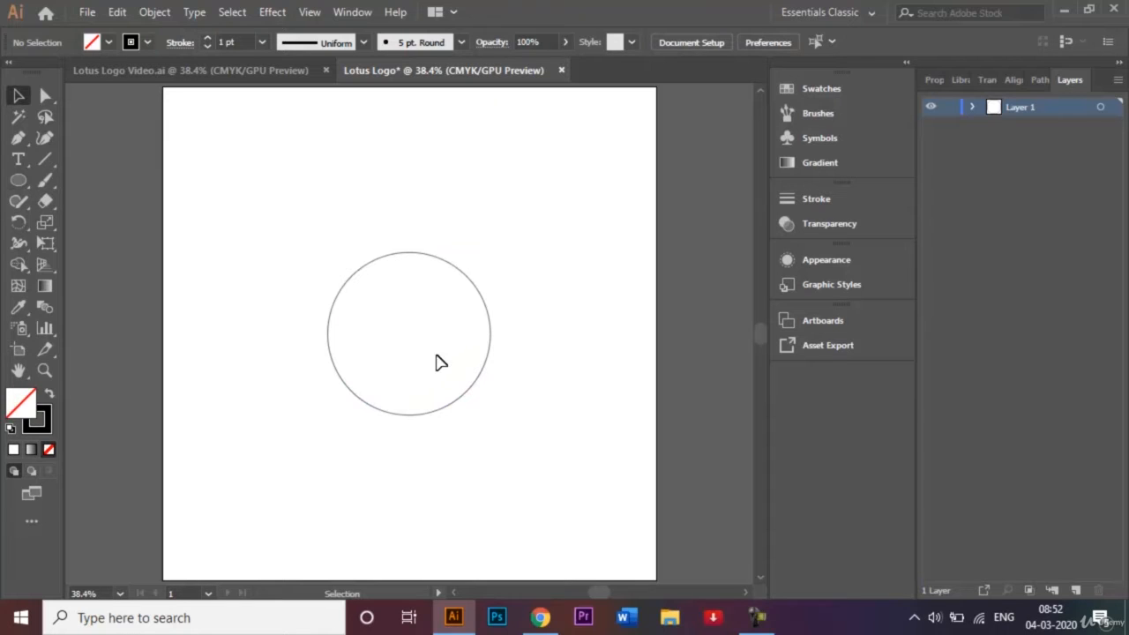
left_click(19, 181)
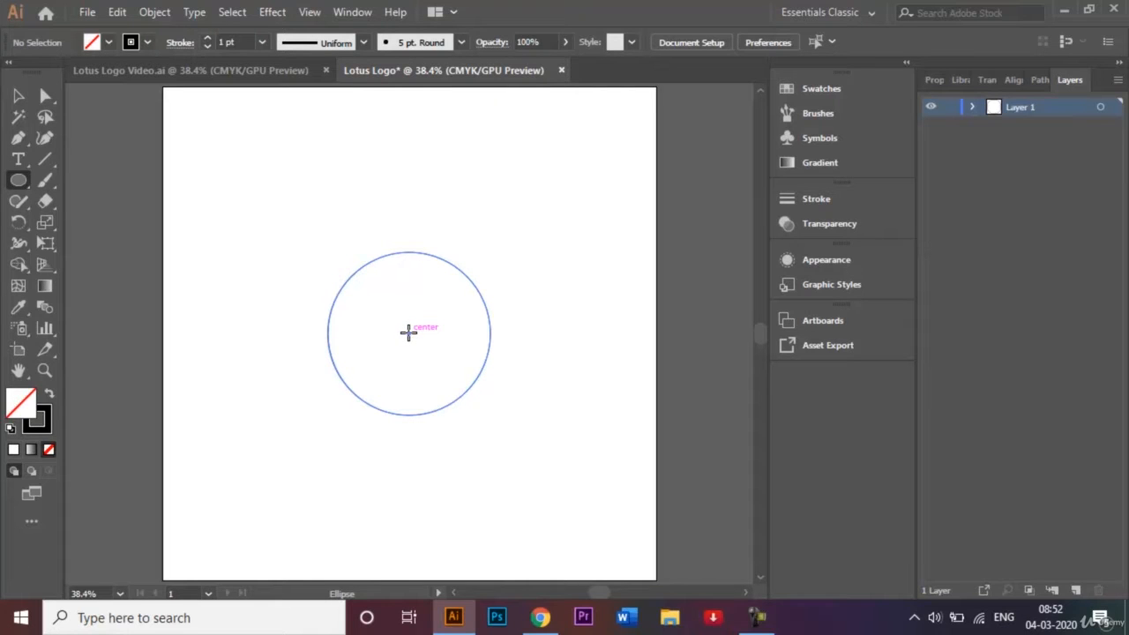
left_click_drag(408, 333, 472, 376)
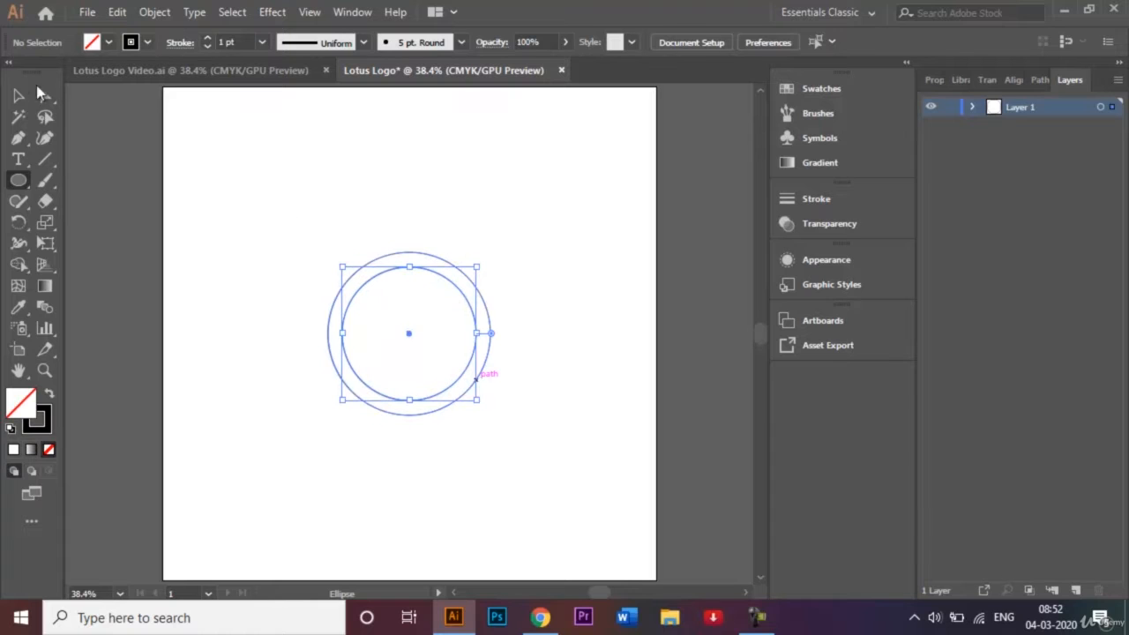
left_click(18, 95)
left_click(344, 230)
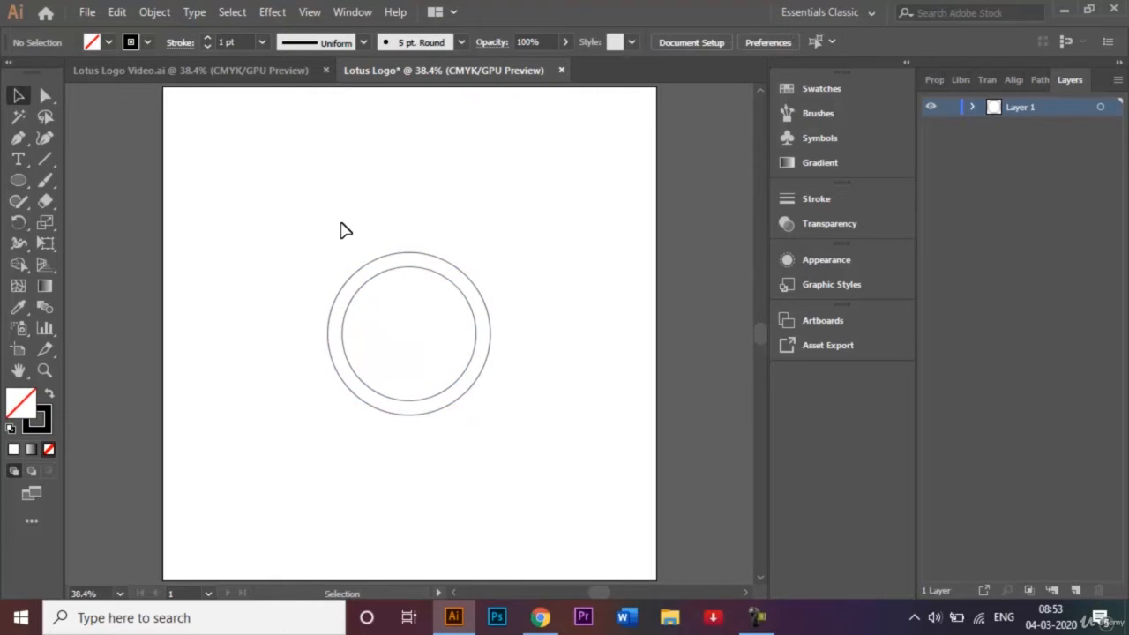
- Select both concentric circles and duplicate them a short distance to the right at the same height
left_click_drag(333, 227, 469, 424)
left_click_drag(412, 335, 407, 333)
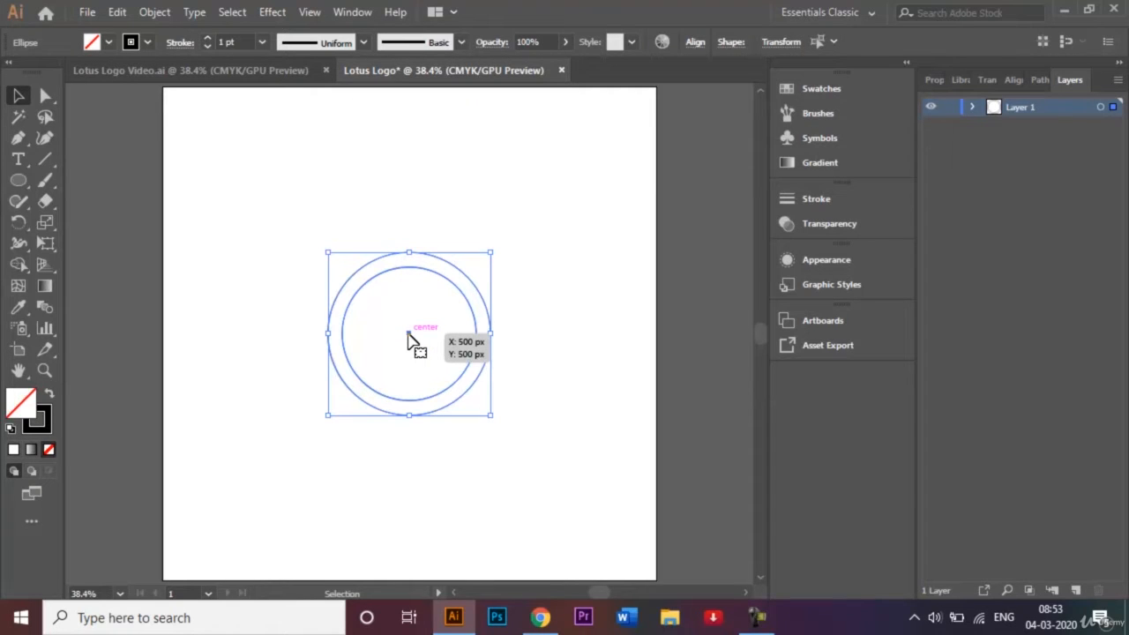
left_click_drag(408, 333, 442, 336)
left_click(520, 241)
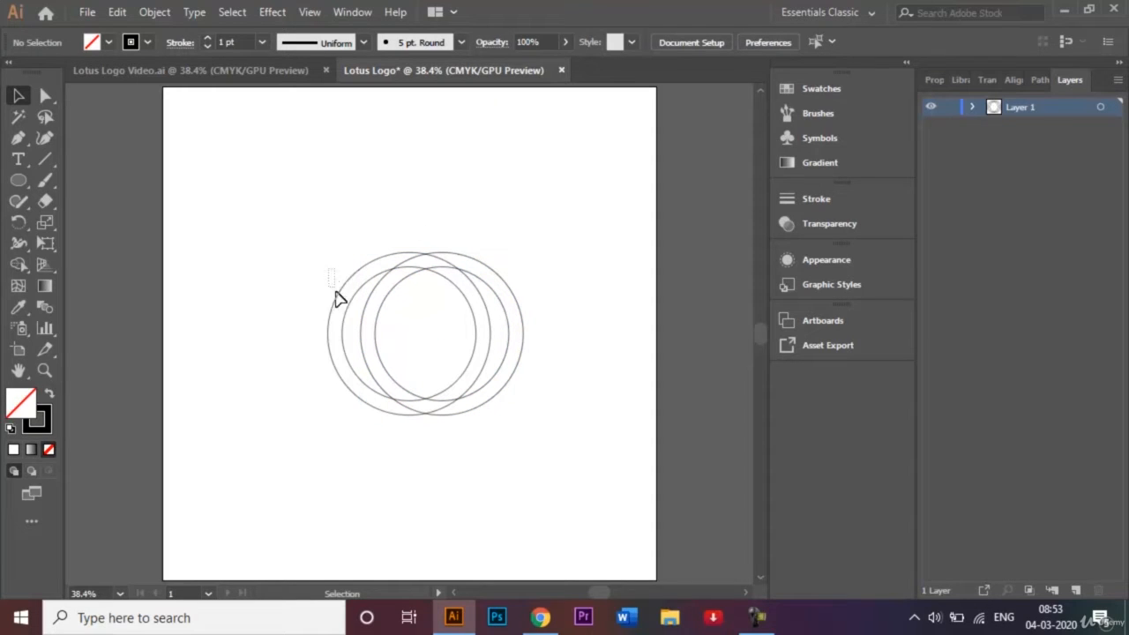
- Duplicate the original circle pair to the left and nudge the copy until its offset roughly matches that of the right-hand pair
left_click(345, 331)
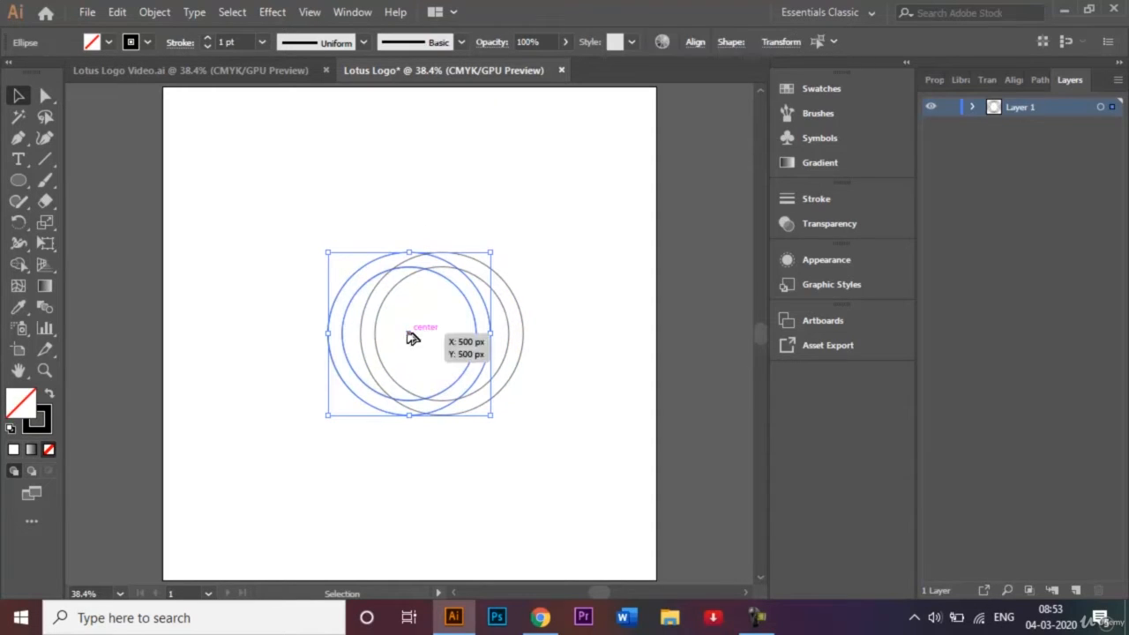
left_click_drag(410, 338, 384, 338)
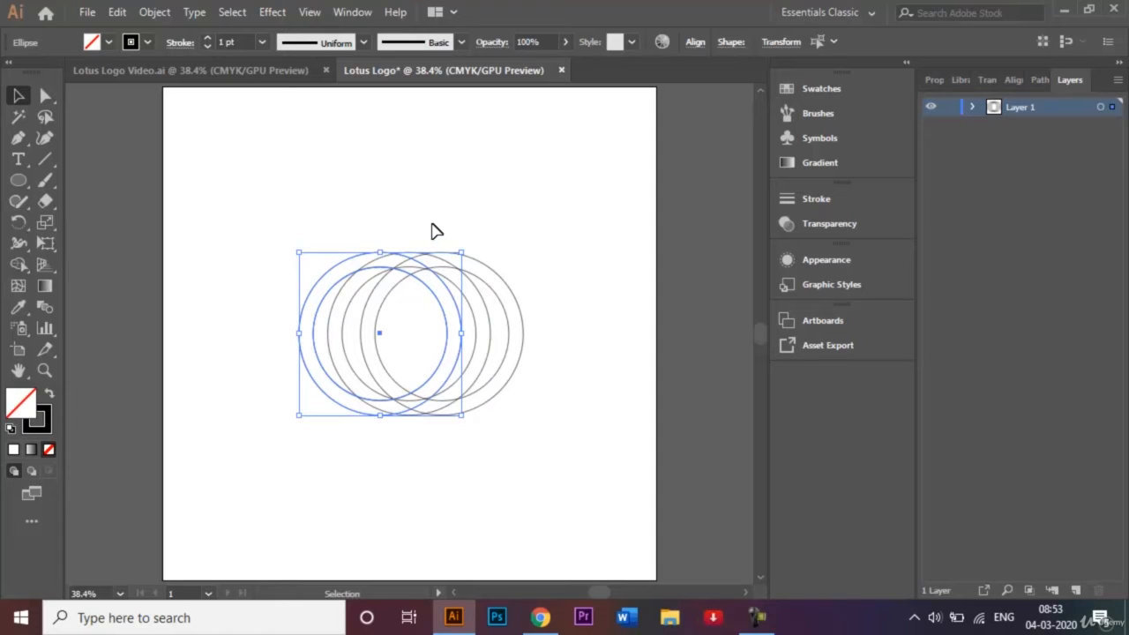
key("shift+Left")
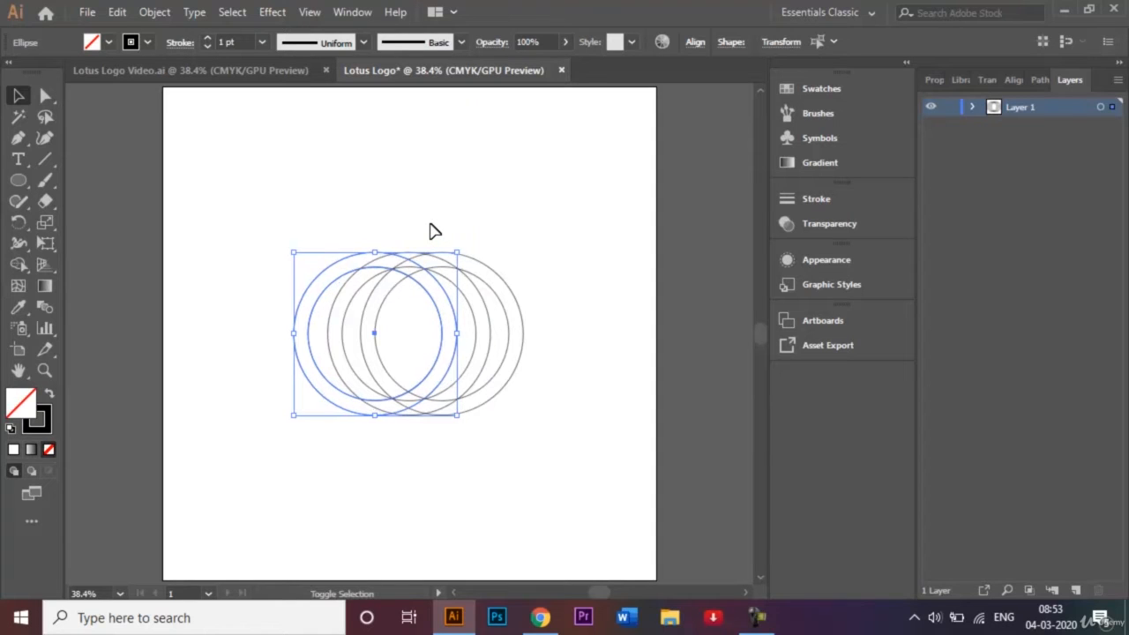
key("Right")
key("Right")
key("Right")
key("Right")
key("Right")
key("Right")
key("Right")
key("Right")
key("Right")
key("Right")
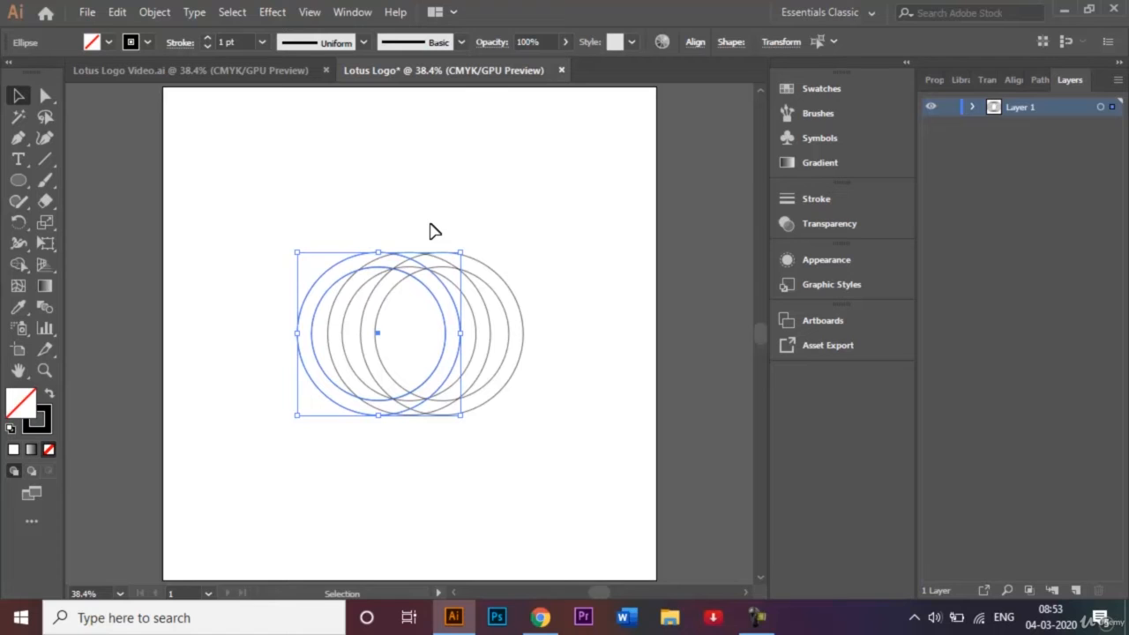
left_click(467, 226)
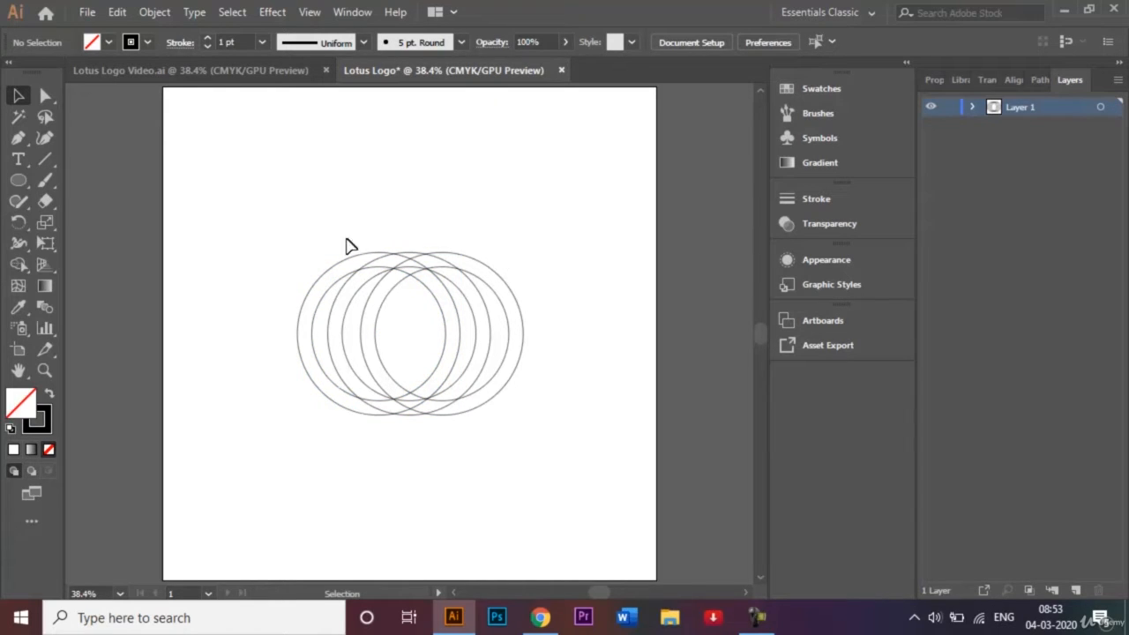
left_click_drag(307, 275, 323, 329)
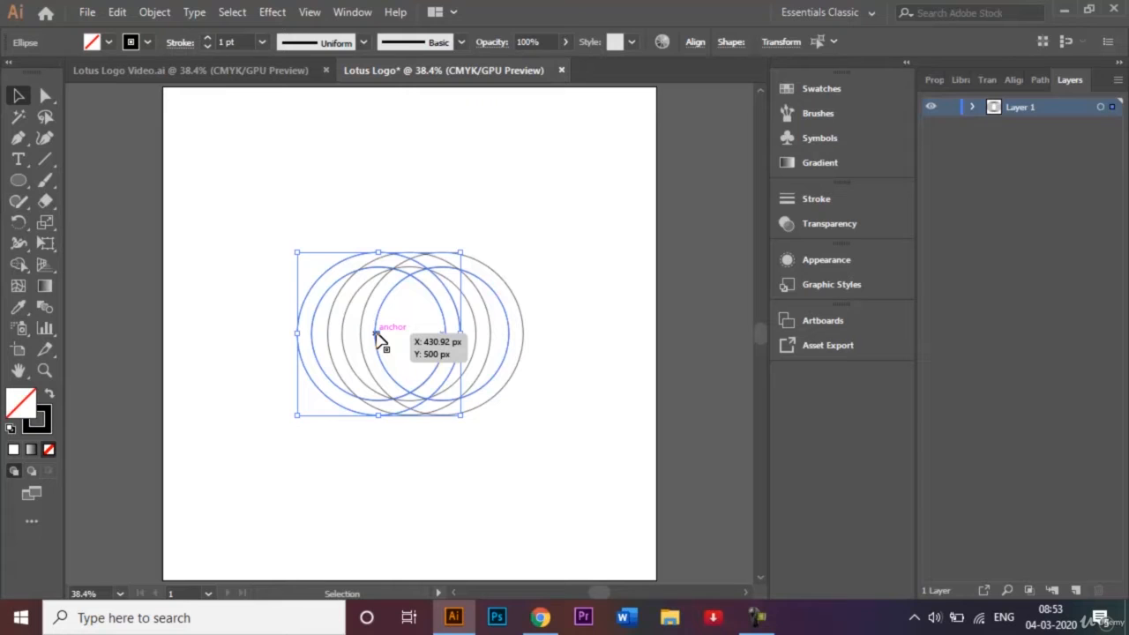
mouse_move(378, 338)
left_mouse_down()
mouse_move(372, 346)
mouse_move(371, 333)
left_mouse_up()
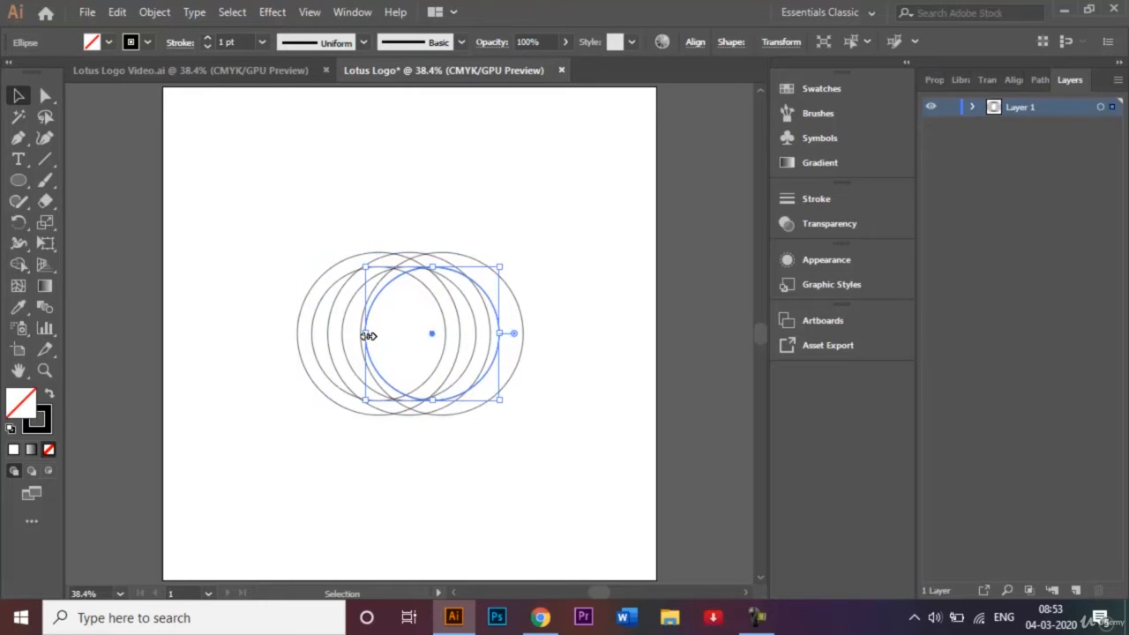
left_click(299, 221)
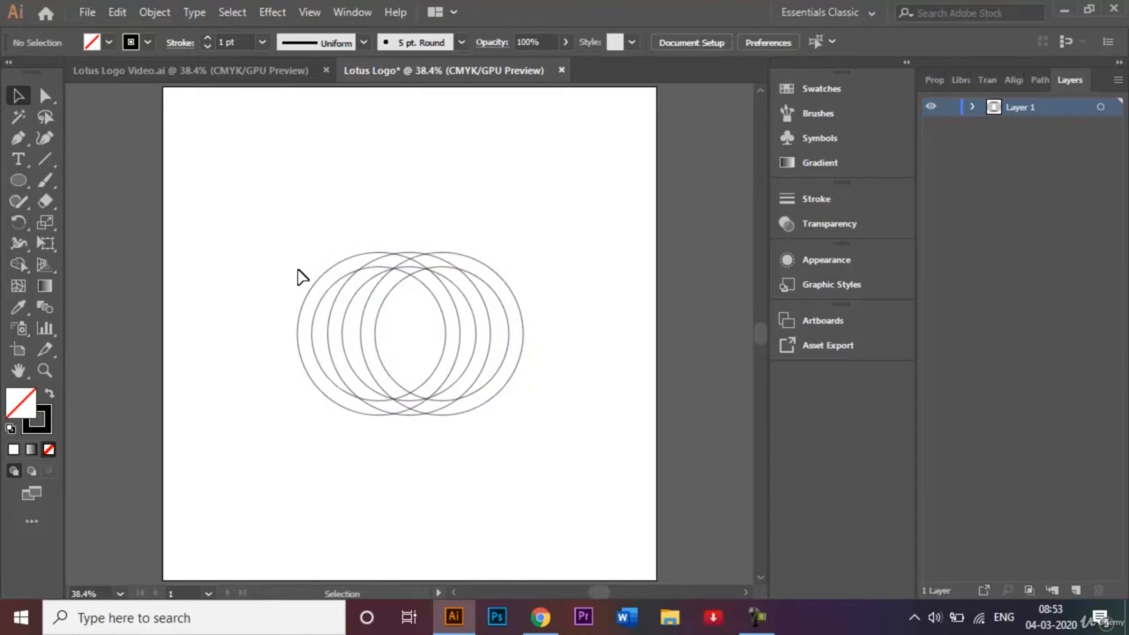
- Duplicate the leftmost circle pair about 172 px farther left, keeping it horizontally aligned
left_click(324, 333)
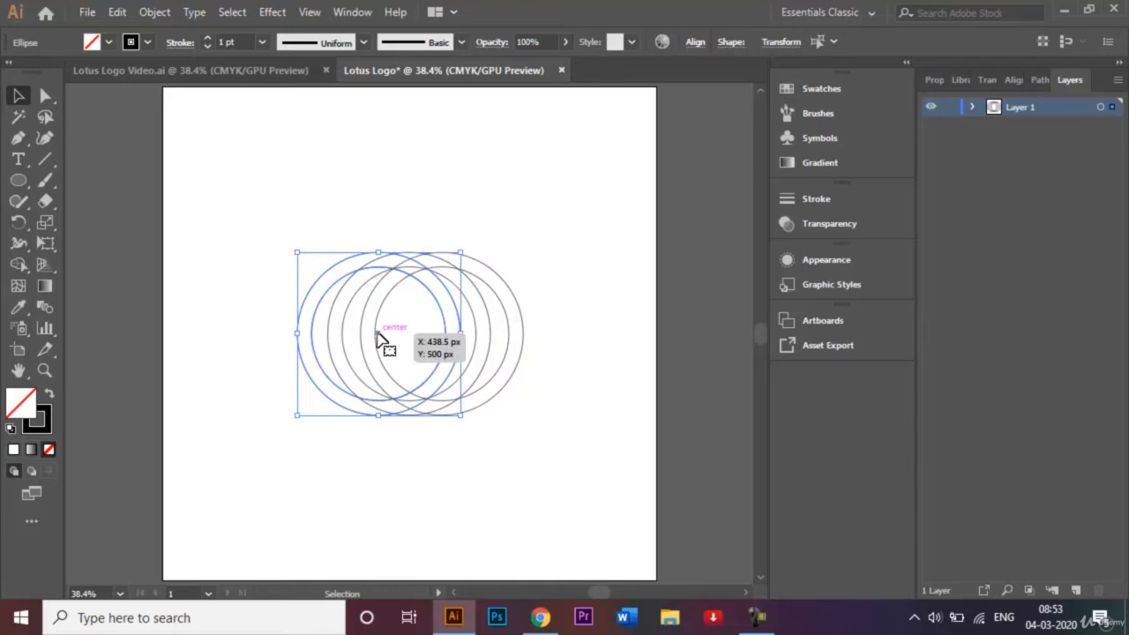
left_click_drag(377, 337, 296, 338)
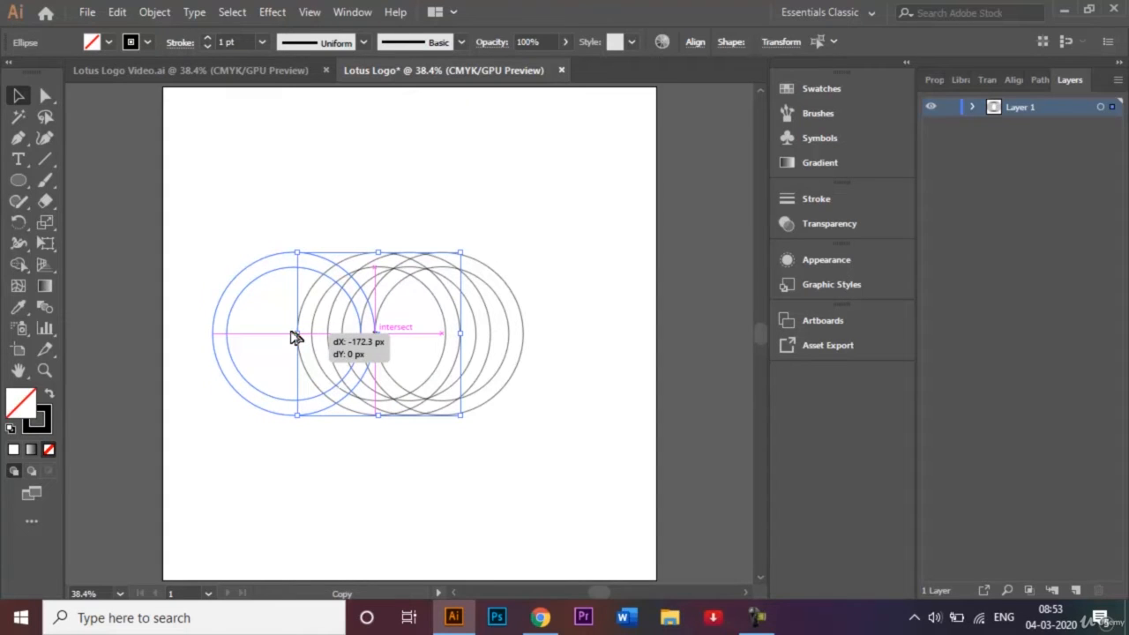
left_click_drag(296, 338, 296, 338)
left_click(533, 215)
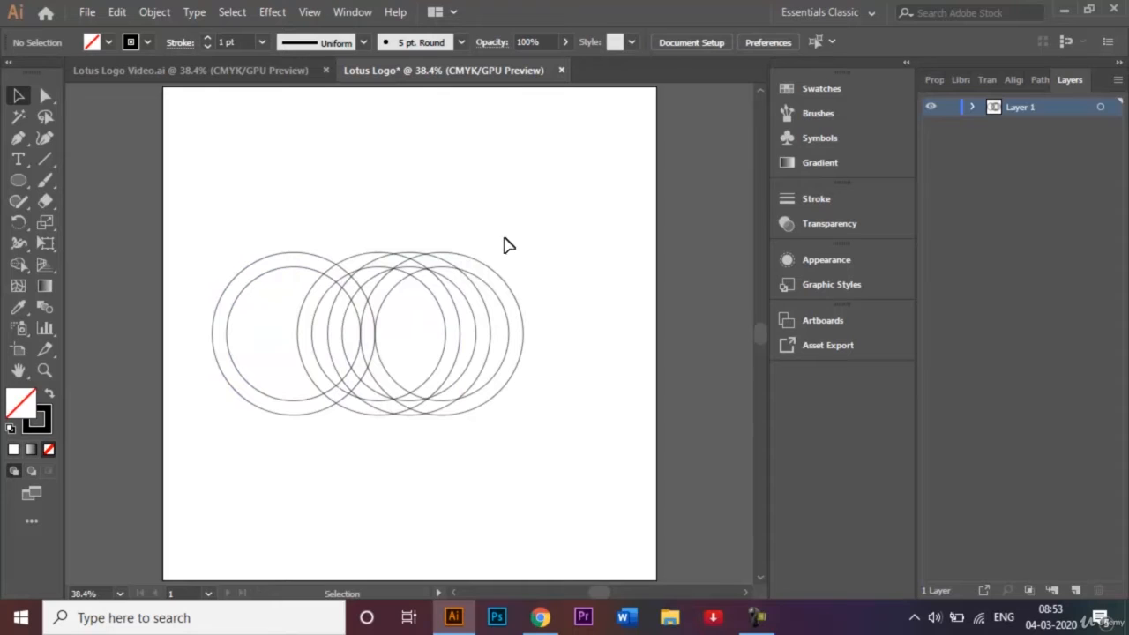
- Duplicate the far-left circle pair to the far right, mirroring its position around the central rings
left_click(256, 298)
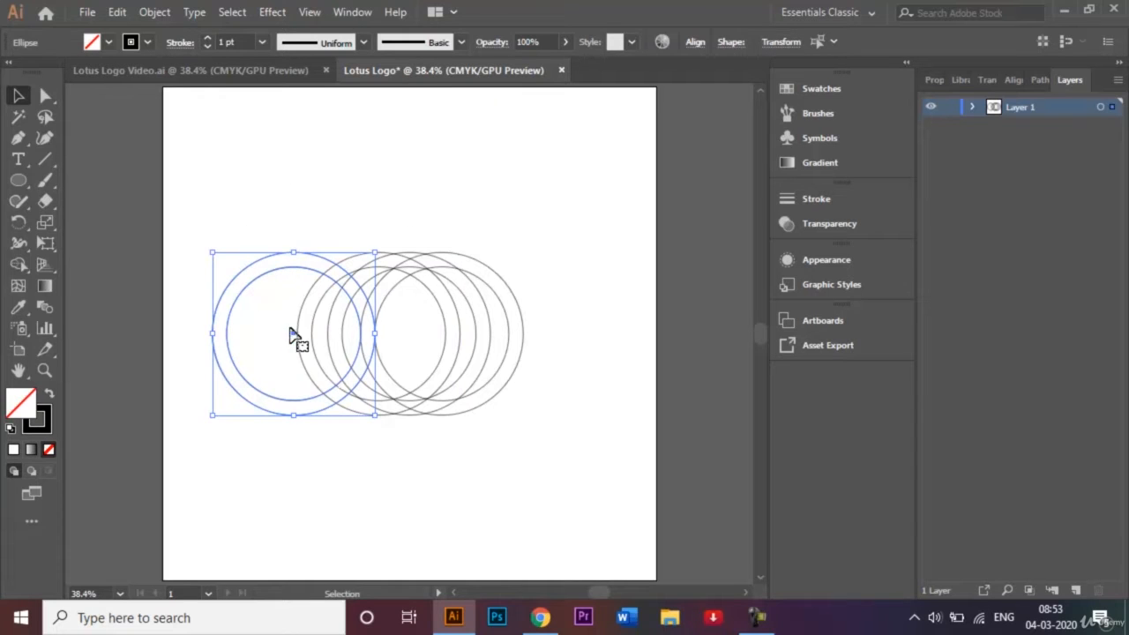
left_click_drag(293, 334, 530, 336)
left_click(548, 185)
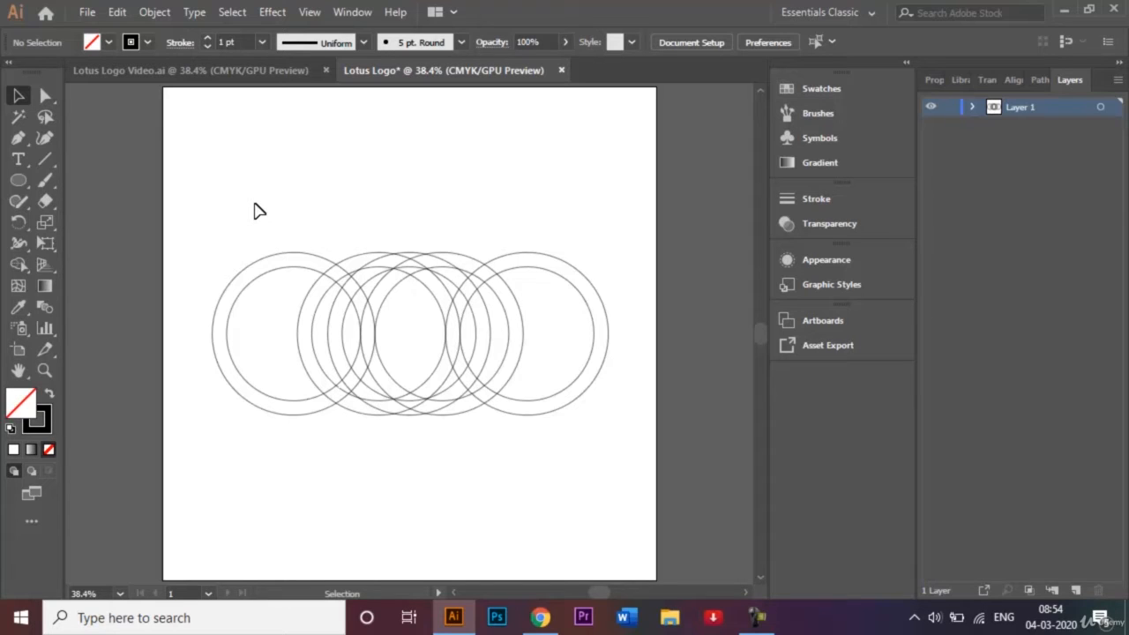
- Select all circles and use the Shape Builder to merge the ring regions forming the left petal and the centre petal's left side
left_click_drag(206, 222, 611, 438)
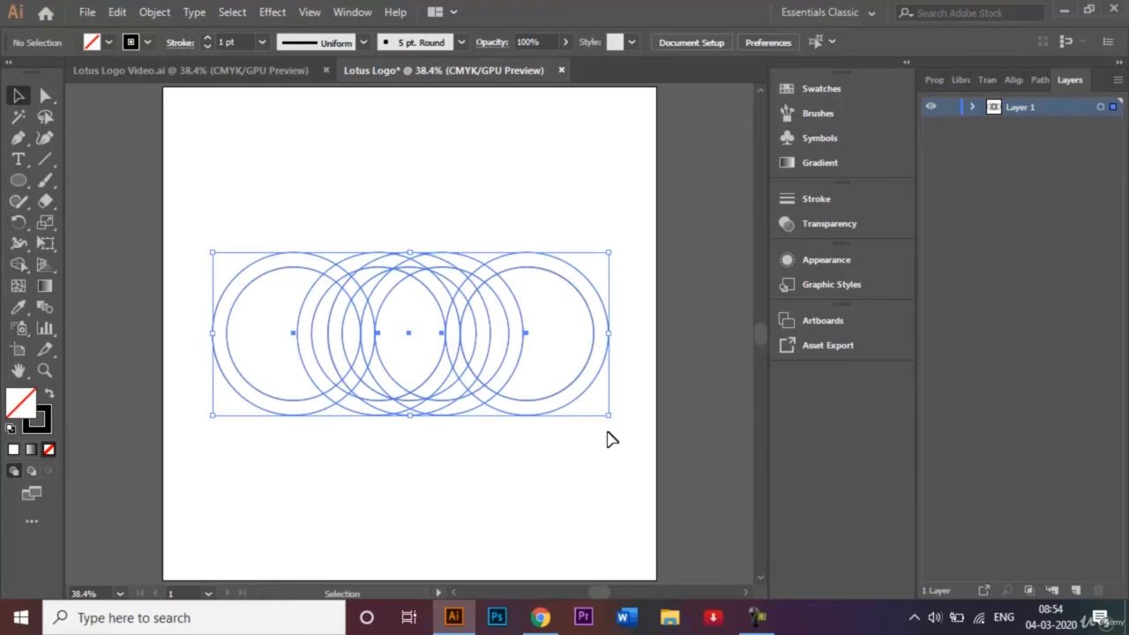
left_click(18, 265)
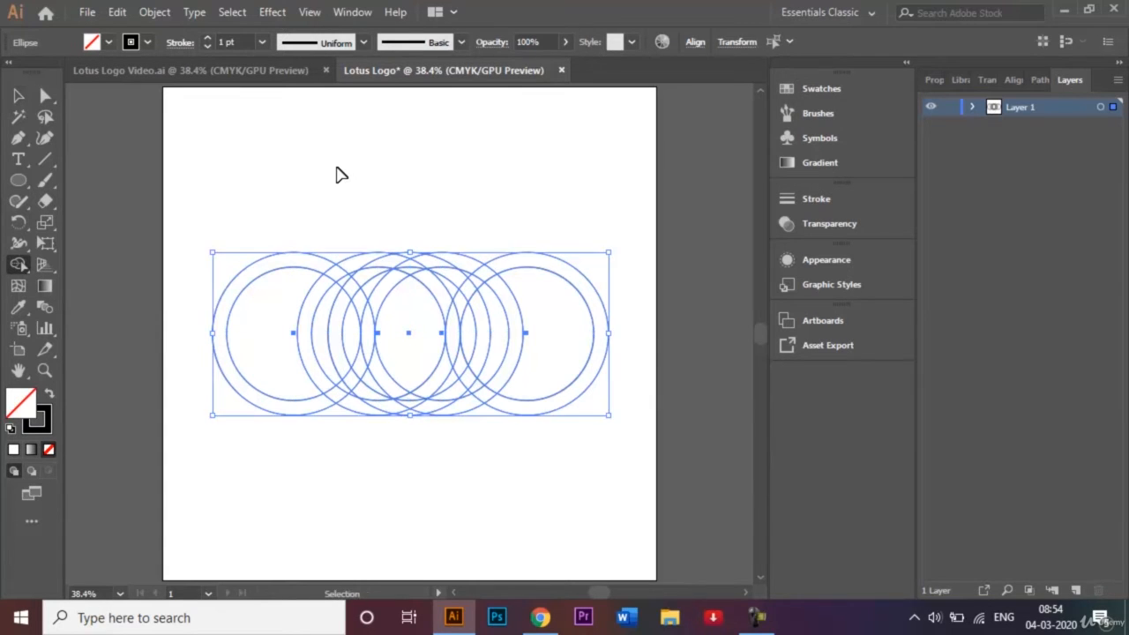
key("ctrl+equal")
key("ctrl+equal")
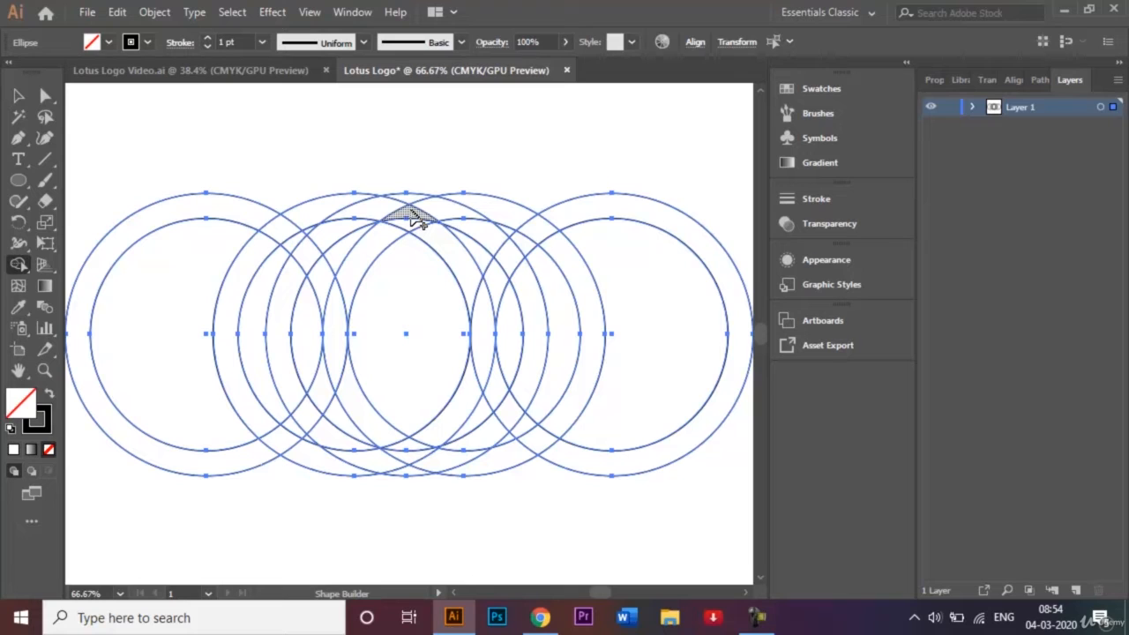
mouse_move(418, 220)
left_mouse_down()
mouse_move(371, 256)
mouse_move(342, 325)
mouse_move(316, 270)
mouse_move(300, 275)
mouse_move(284, 353)
mouse_move(302, 410)
mouse_move(331, 446)
mouse_move(381, 472)
mouse_move(404, 463)
mouse_move(411, 453)
mouse_move(354, 403)
mouse_move(342, 369)
left_mouse_up()
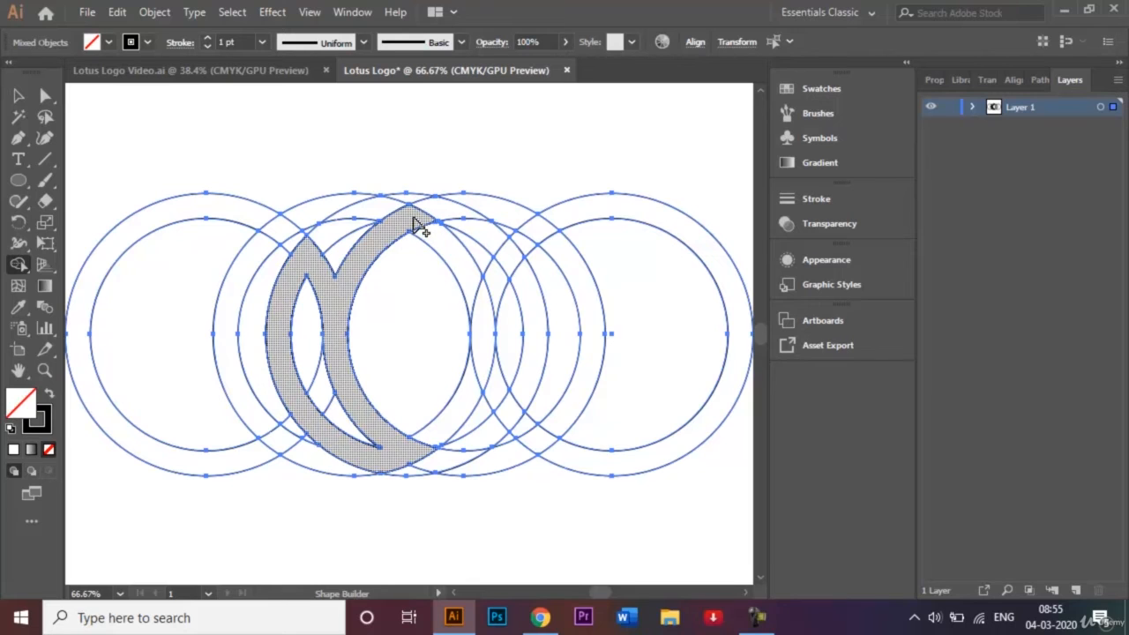
- Merge the ring regions forming the centre petal's right side and the right petal into the lotus outline
mouse_move(419, 225)
left_mouse_down()
mouse_move(465, 271)
mouse_move(484, 318)
mouse_move(468, 387)
mouse_move(411, 457)
left_mouse_up()
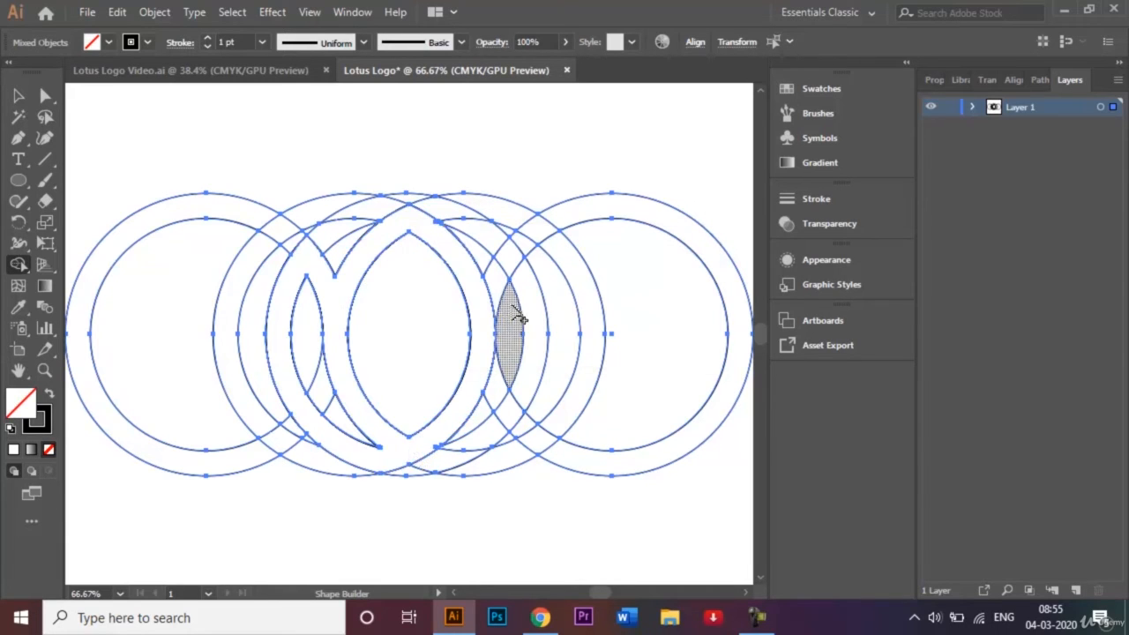
mouse_move(483, 305)
left_mouse_down()
mouse_move(514, 257)
mouse_move(536, 318)
mouse_move(535, 366)
mouse_move(521, 413)
mouse_move(479, 378)
left_mouse_up()
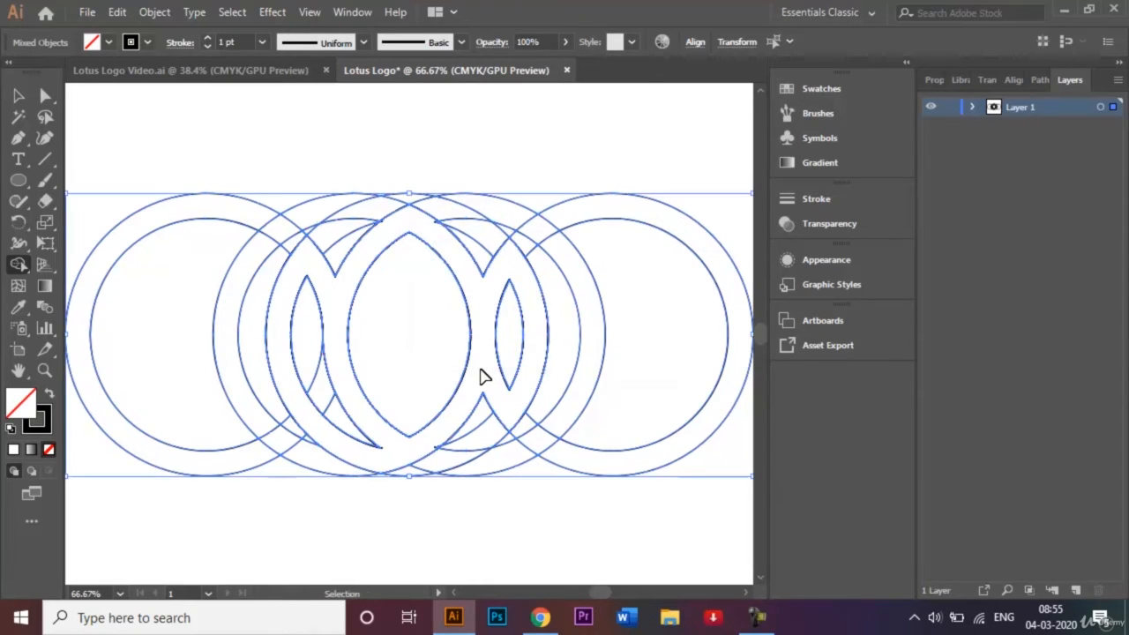
mouse_move(488, 291)
left_mouse_down()
mouse_move(511, 261)
mouse_move(534, 315)
mouse_move(527, 387)
mouse_move(491, 436)
mouse_move(420, 457)
left_mouse_up()
key("Return")
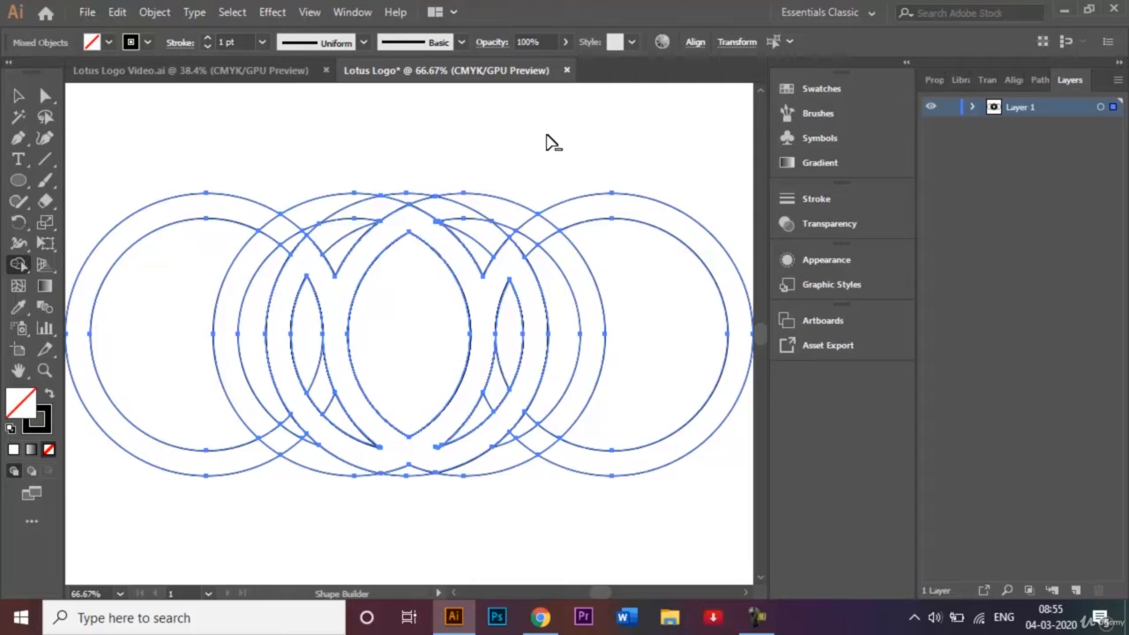
- Remove the leftover circle regions outside the lotus on the right and clear those inside the right petal with the Shape Builder
mouse_move(547, 141)
left_mouse_down()
mouse_move(577, 207)
mouse_move(608, 345)
mouse_move(597, 396)
mouse_move(556, 442)
mouse_move(550, 411)
mouse_move(569, 381)
left_mouse_up()
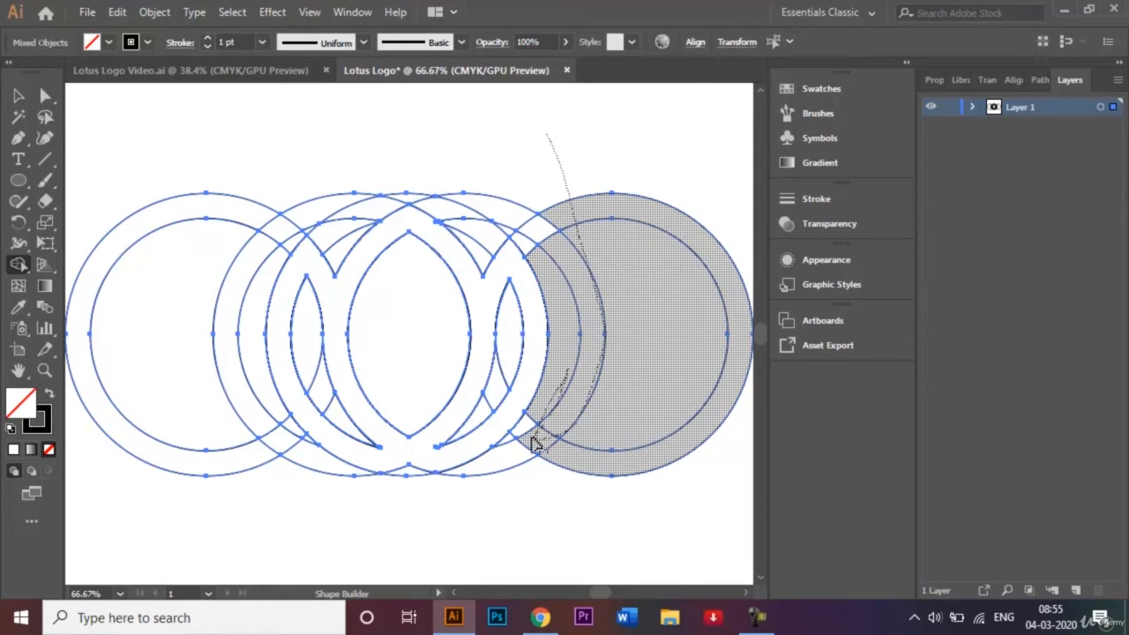
mouse_move(536, 443)
left_mouse_down()
mouse_move(529, 429)
mouse_move(505, 444)
mouse_move(513, 461)
mouse_move(454, 492)
mouse_move(408, 469)
left_mouse_up()
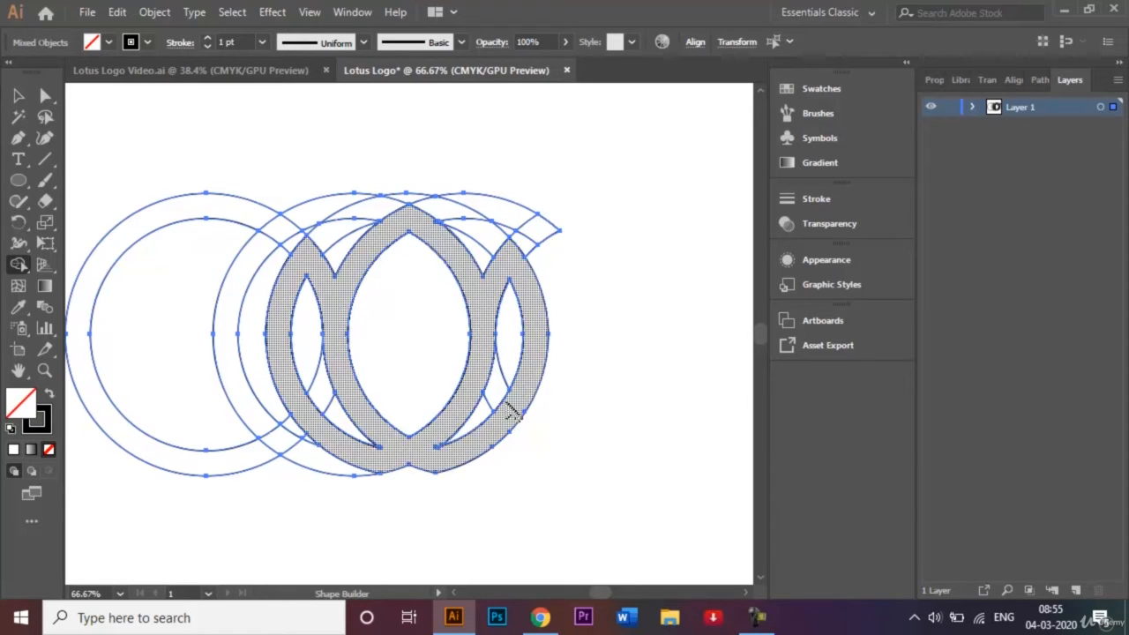
left_click_drag(479, 422, 513, 339)
mouse_move(572, 262)
left_mouse_down()
mouse_move(515, 217)
mouse_move(484, 214)
mouse_move(483, 254)
mouse_move(503, 233)
mouse_move(539, 255)
left_mouse_up()
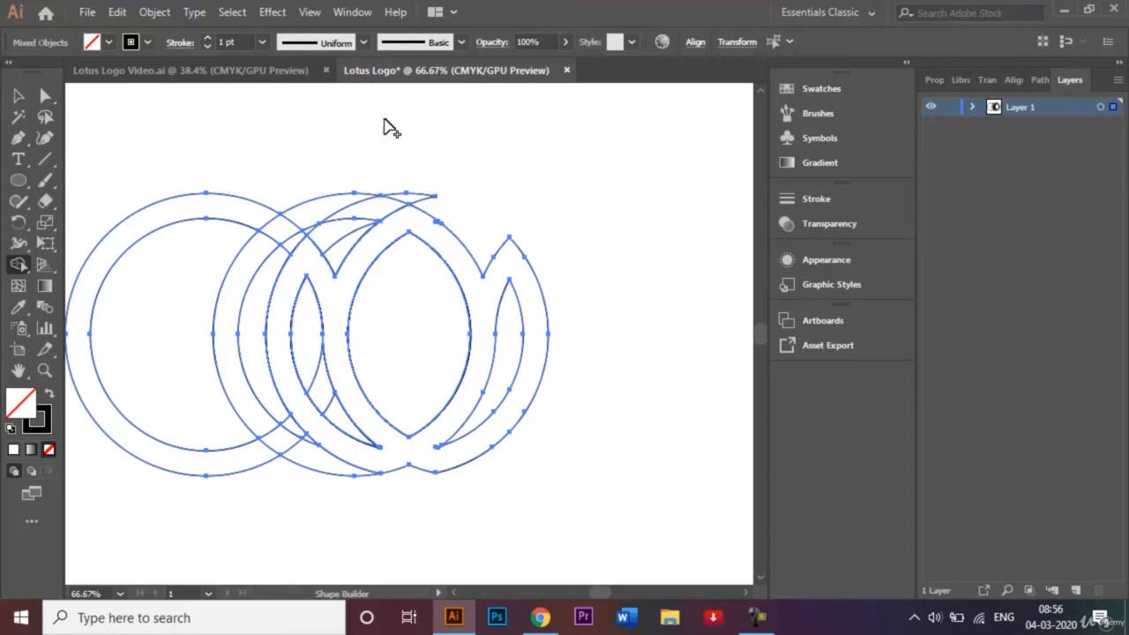
- Remove the leftover circle regions above and left of the lotus and clear the left petal's interior with the Shape Builder
mouse_move(442, 205)
left_mouse_down()
mouse_move(404, 197)
mouse_move(344, 233)
mouse_move(344, 256)
mouse_move(314, 220)
mouse_move(318, 208)
left_mouse_up()
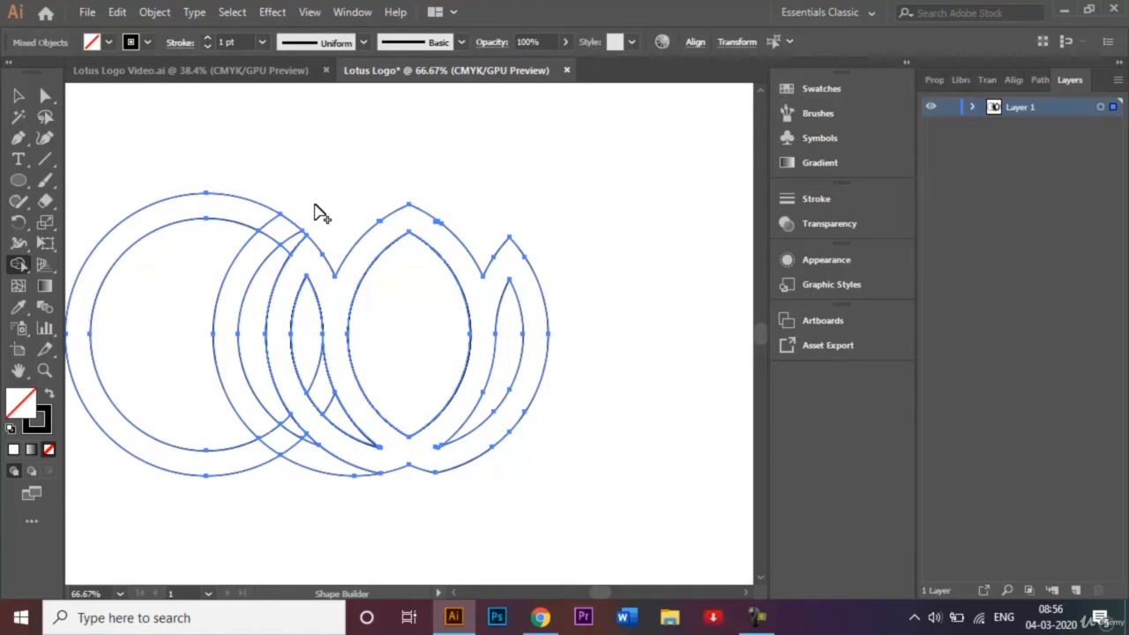
mouse_move(237, 182)
left_mouse_down()
mouse_move(233, 291)
mouse_move(203, 385)
mouse_move(229, 444)
mouse_move(286, 448)
mouse_move(315, 474)
left_mouse_up()
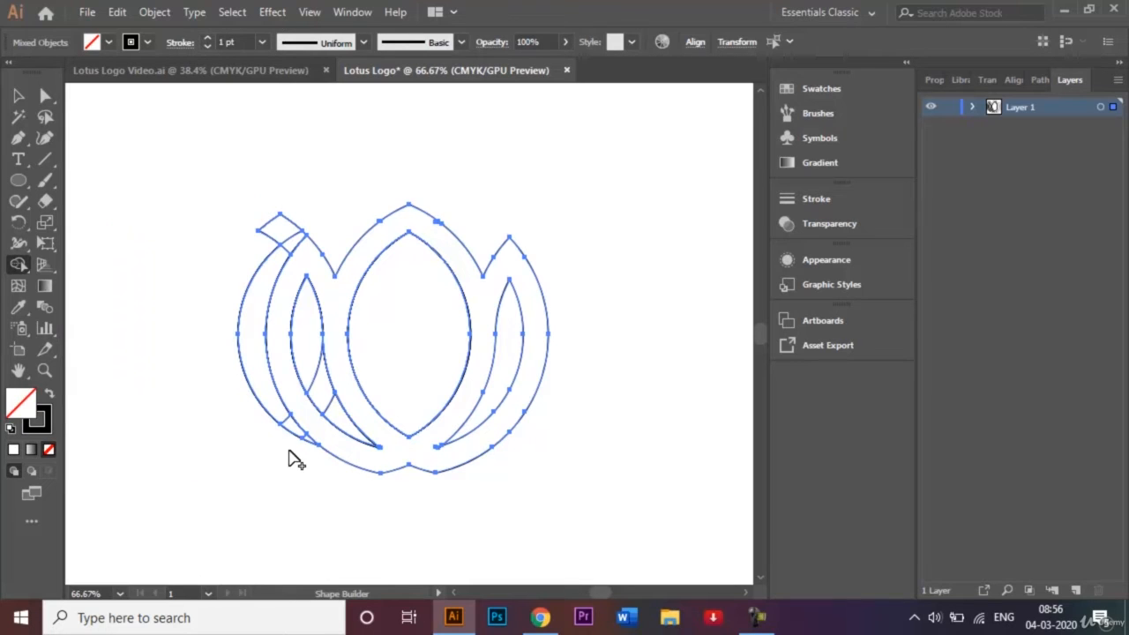
left_click_drag(292, 436, 265, 389)
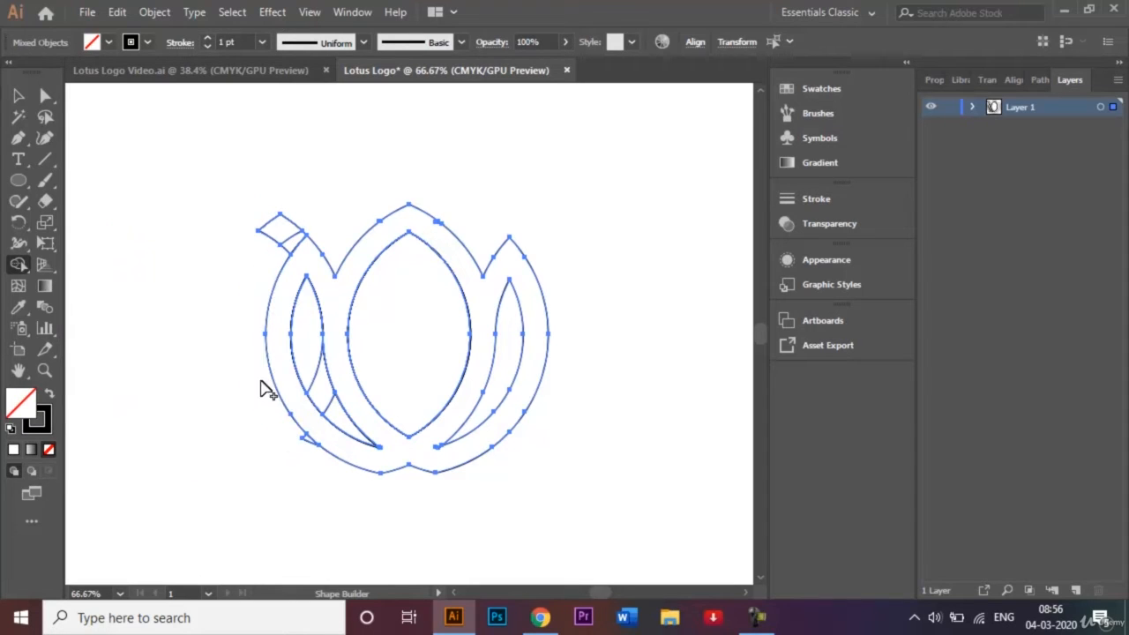
left_click(288, 238, "alt")
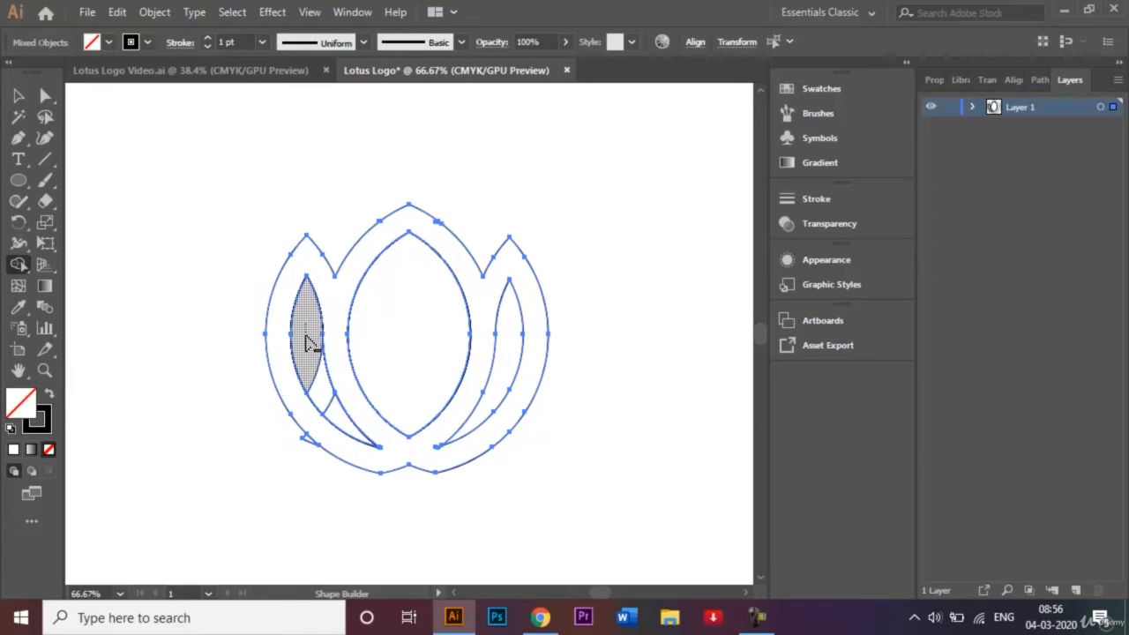
left_click_drag(305, 336, 343, 420)
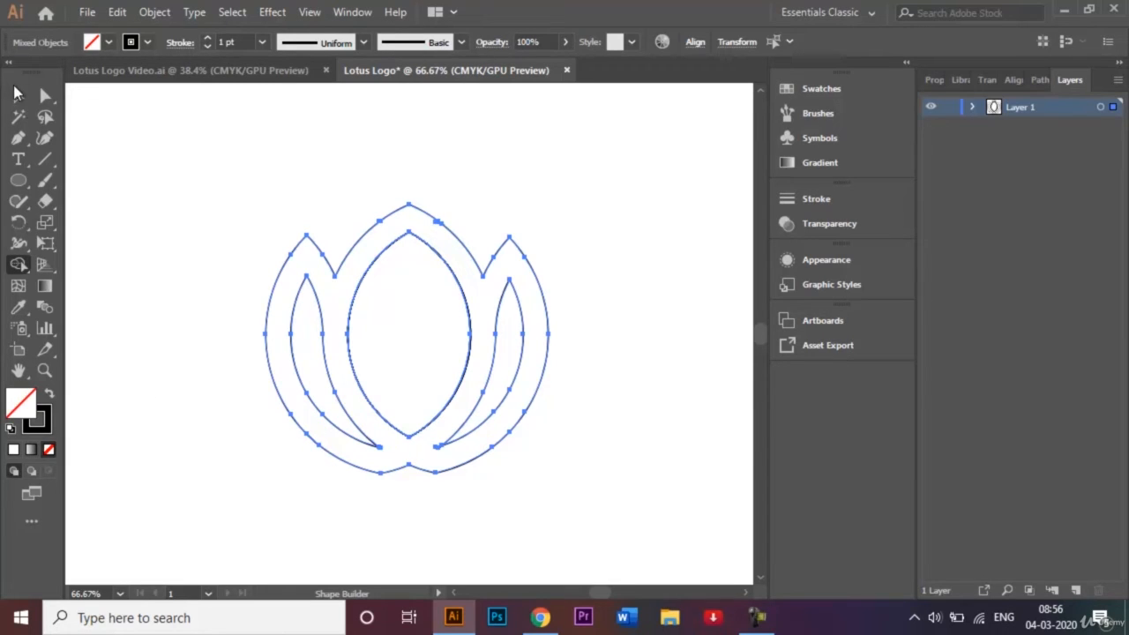
left_click(17, 94)
left_click(210, 175)
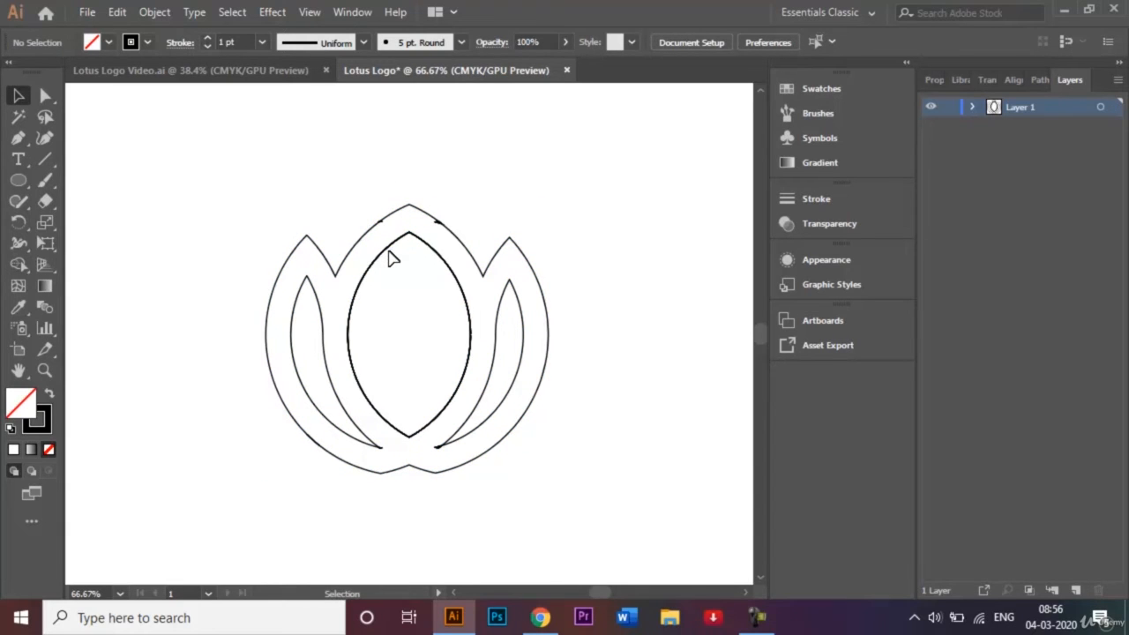
- Delete the loose centre petal shapes and stray fragments around the lotus, moving the lotus outline aside to expose them
left_click_drag(389, 251, 572, 145)
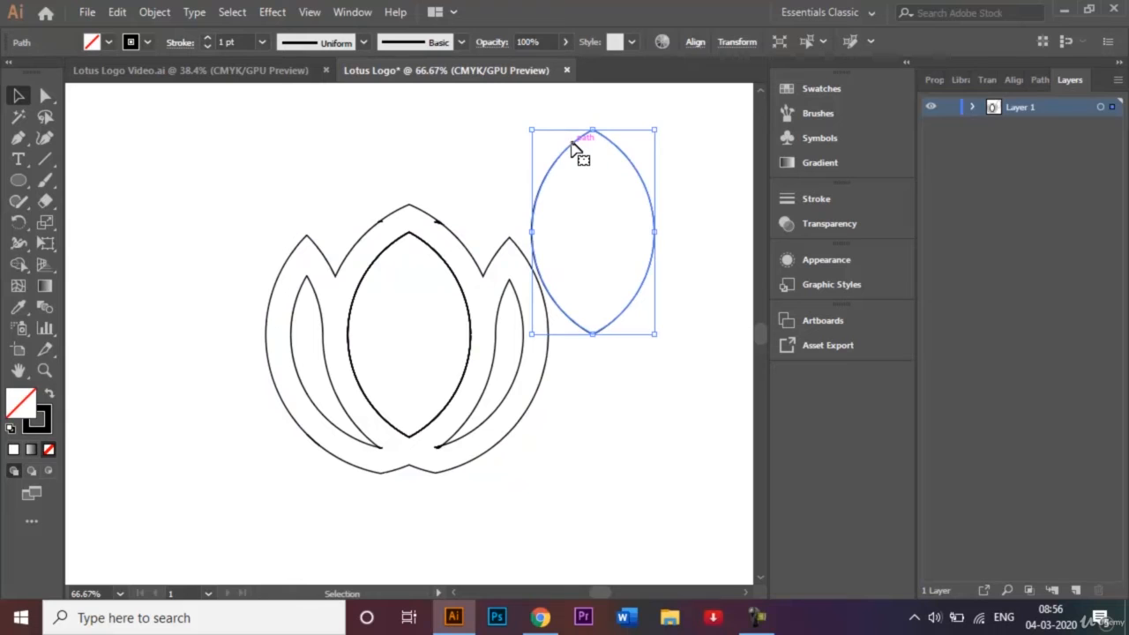
key("Delete")
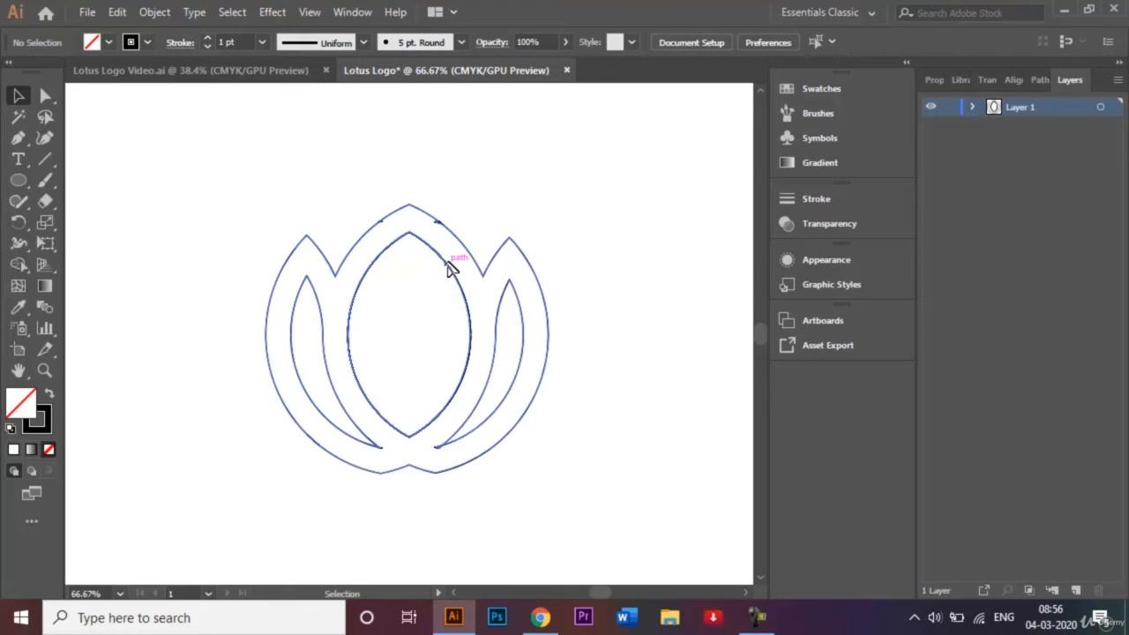
left_click_drag(448, 269, 664, 254)
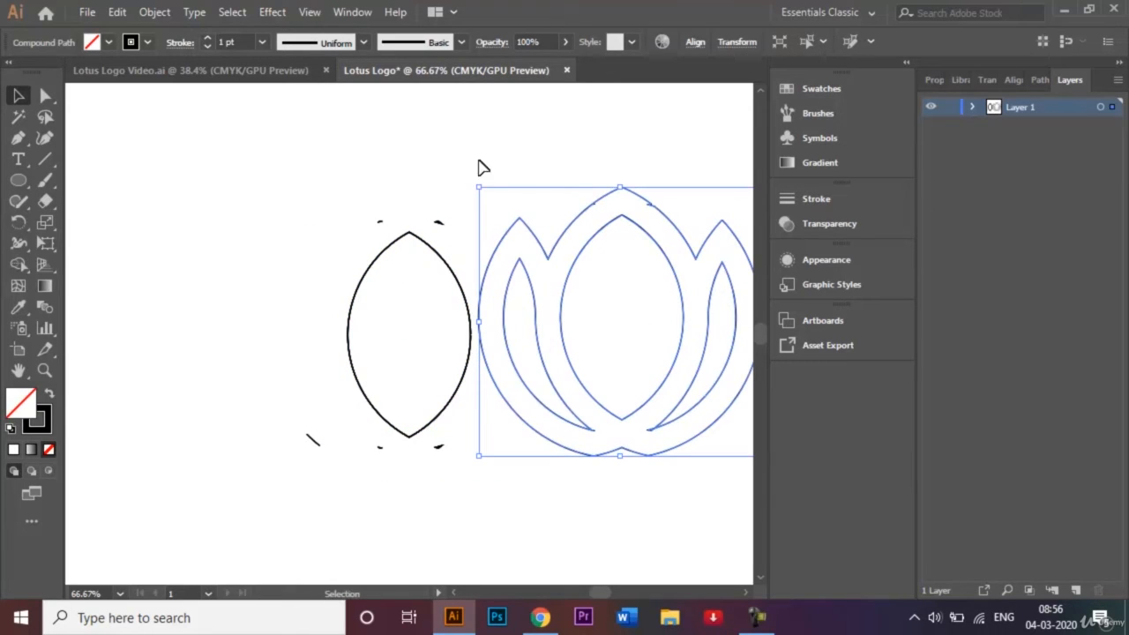
left_click_drag(335, 188, 446, 479)
key("Delete")
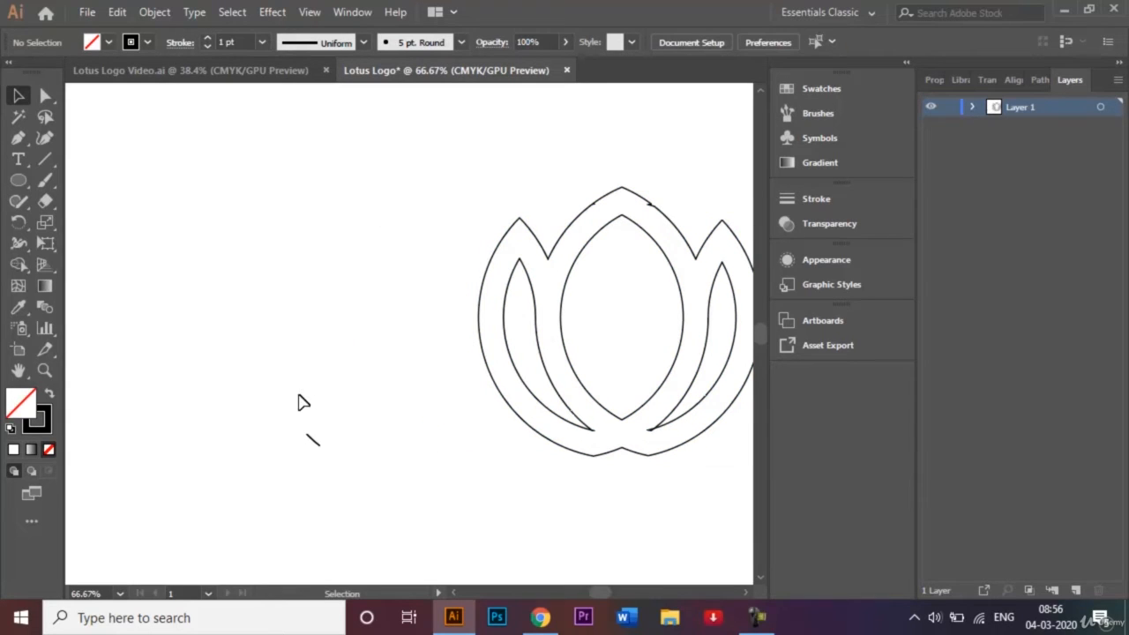
left_click_drag(294, 408, 360, 486)
key("Delete")
- Move the complete lotus outline back to its place in the middle of the artboard
left_click_drag(518, 165, 729, 404)
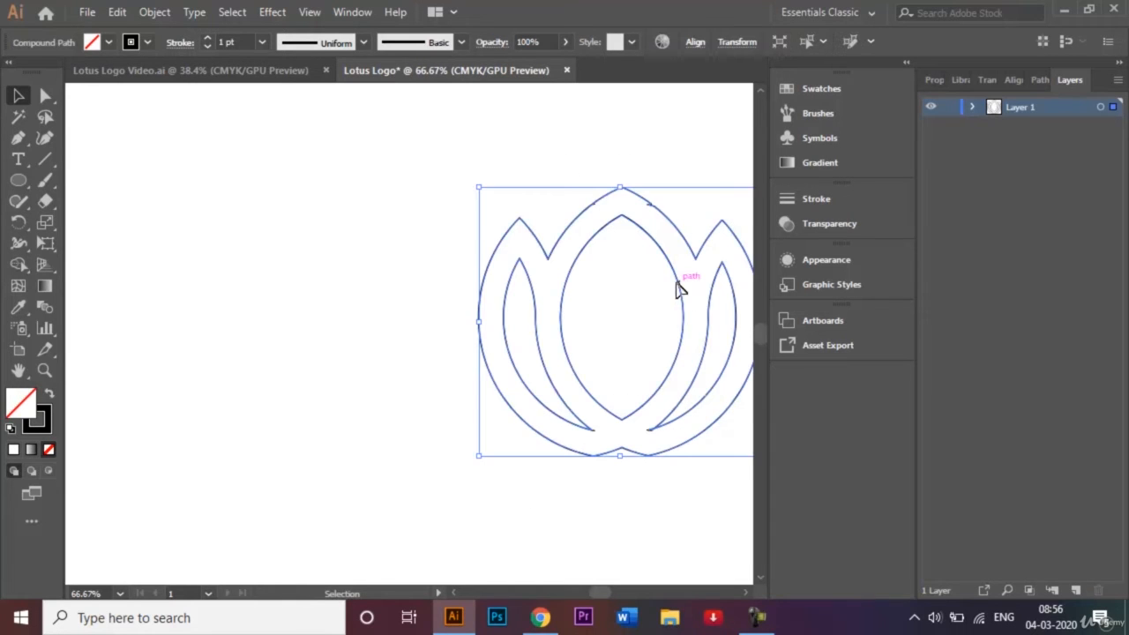
left_click_drag(676, 291, 470, 312)
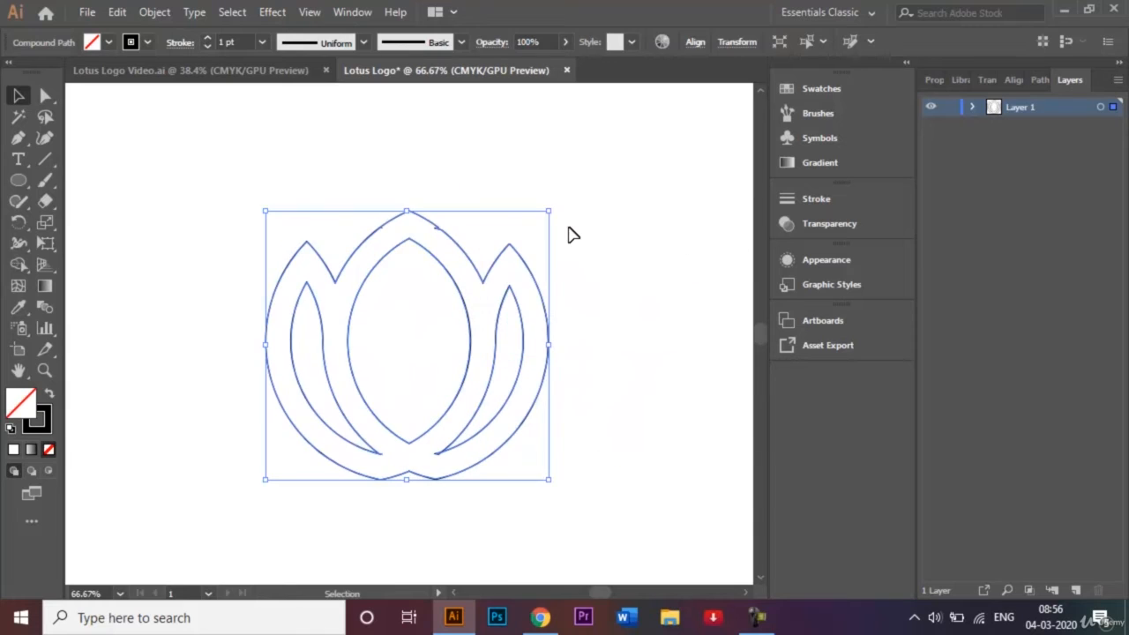
left_click(569, 234)
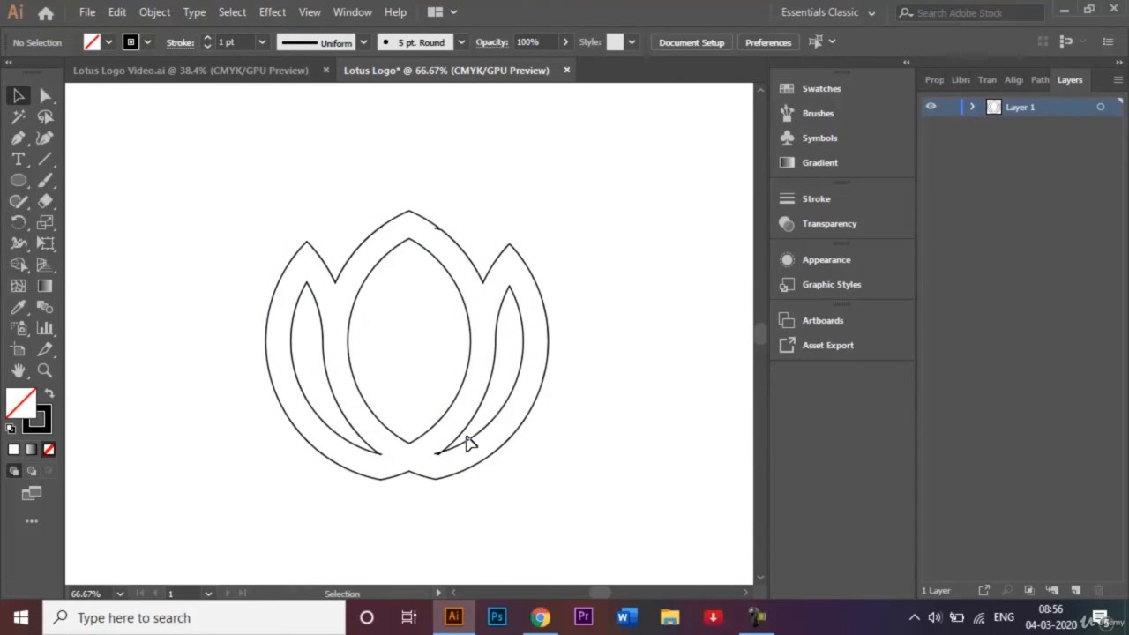
- Remove the tiny stray sliver at the inner bottom tip of the right petal with the Shape Builder
left_click_drag(443, 454, 437, 455)
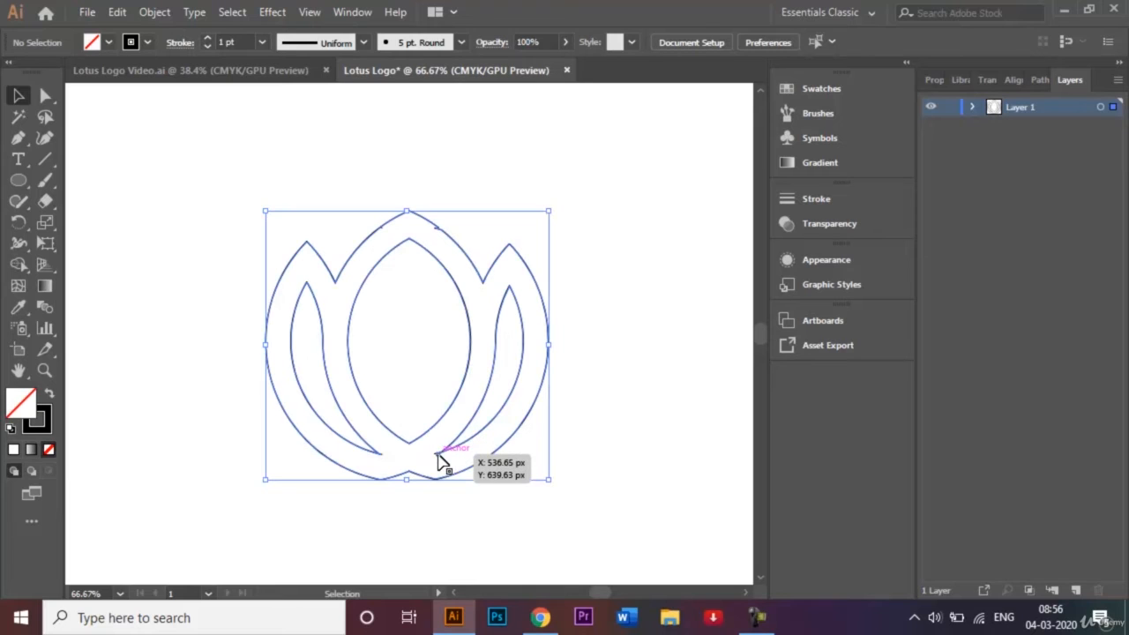
left_click(719, 474)
key("ctrl+equal")
key("ctrl+equal")
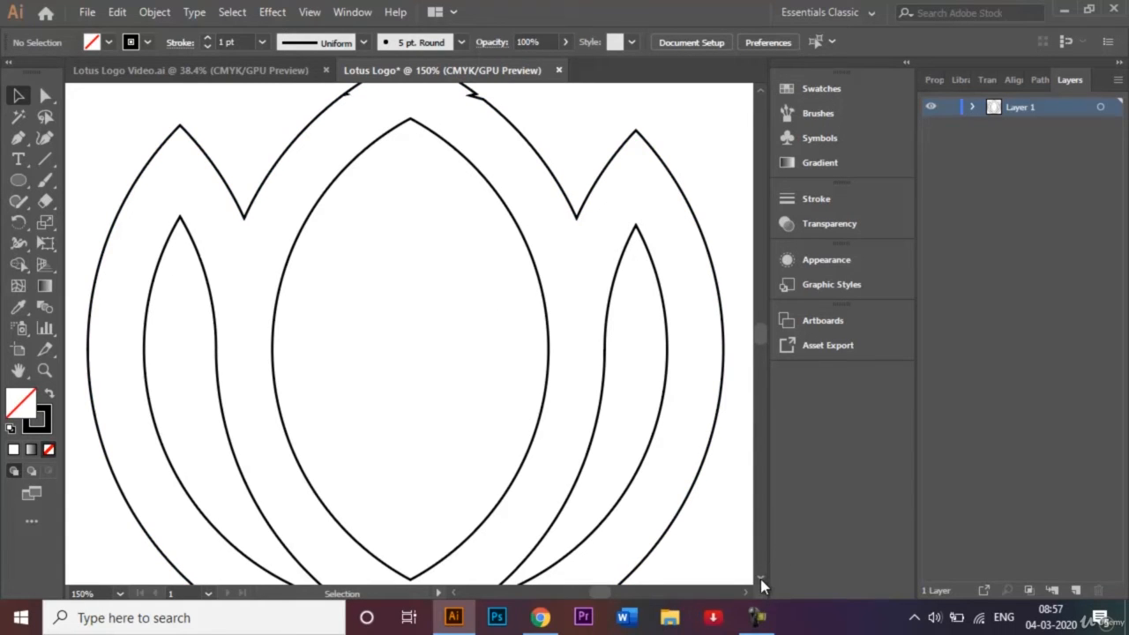
scroll(760, 579, "down", 3)
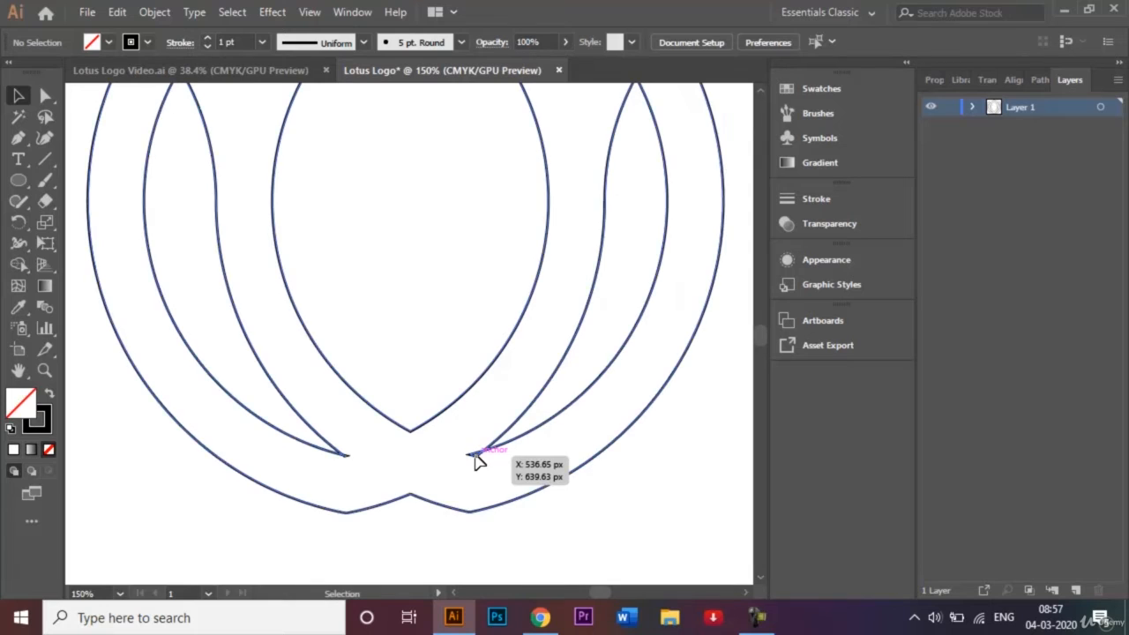
left_click(474, 457)
left_click(593, 558)
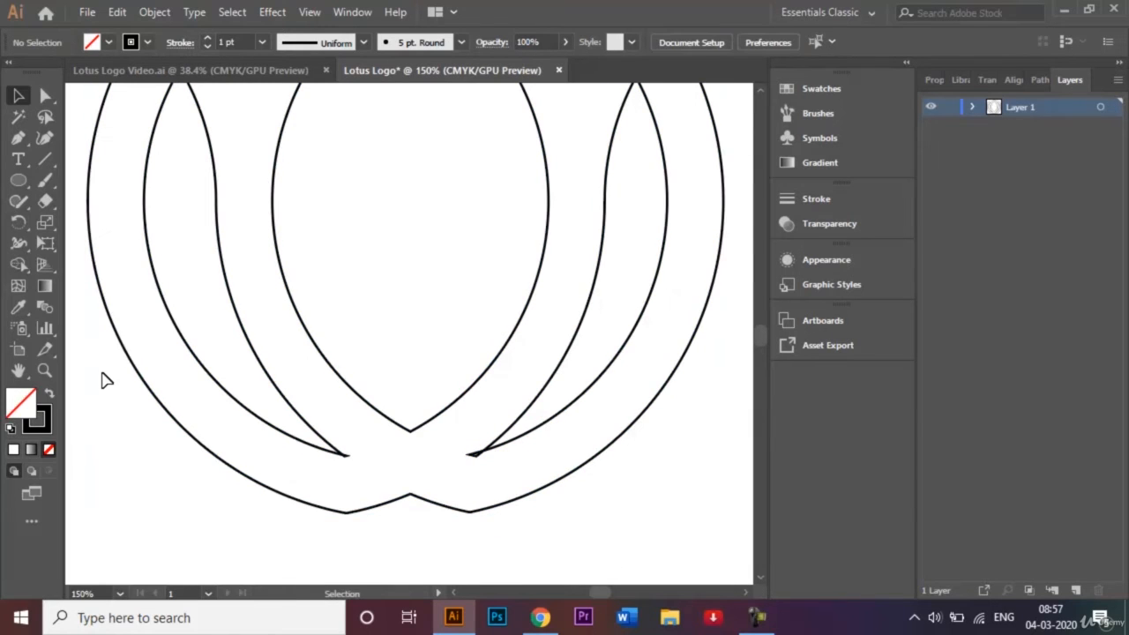
left_click_drag(101, 379, 703, 555)
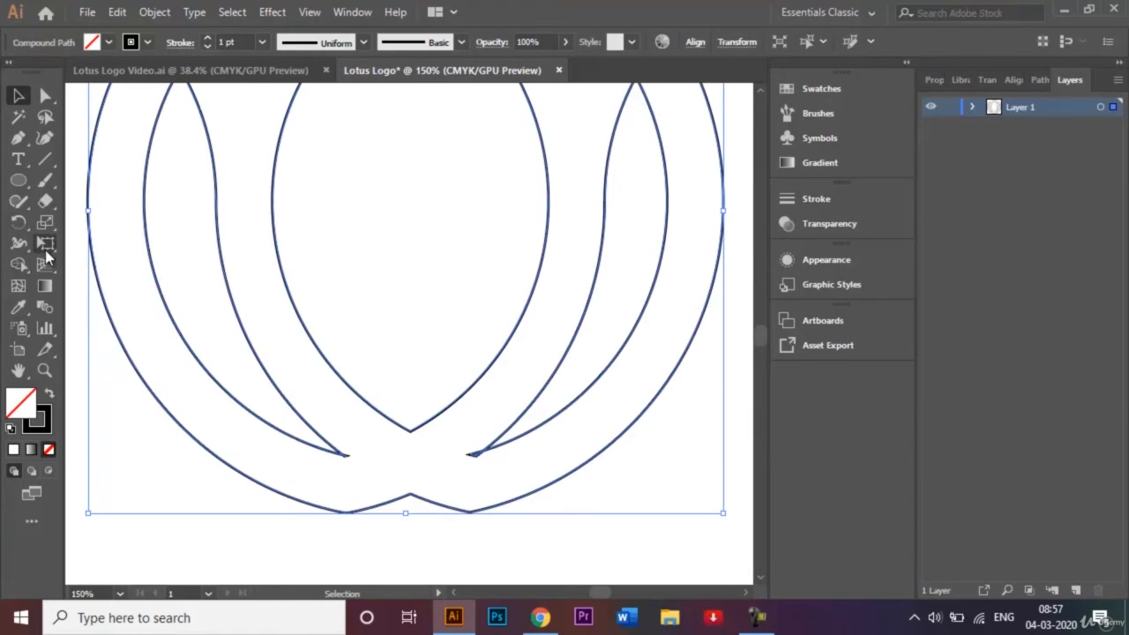
left_click(18, 264)
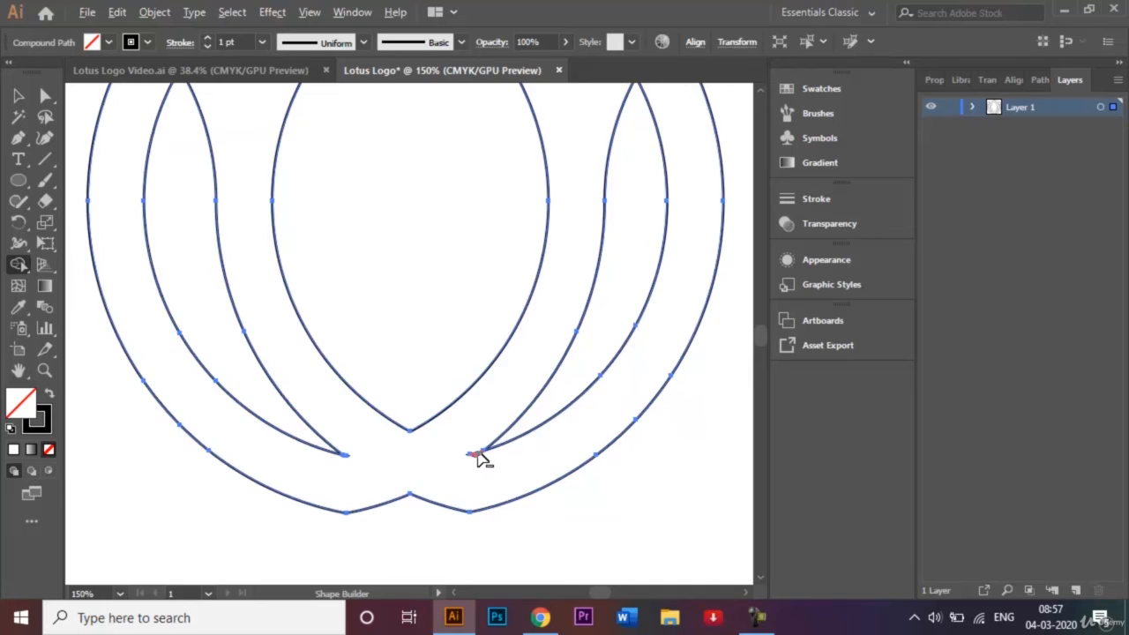
left_click(478, 453, "alt")
- Try to remove the small notch on the centre petal's upper-left edge with the Shape Builder, and undo the attempt
scroll(761, 89, "up", 5)
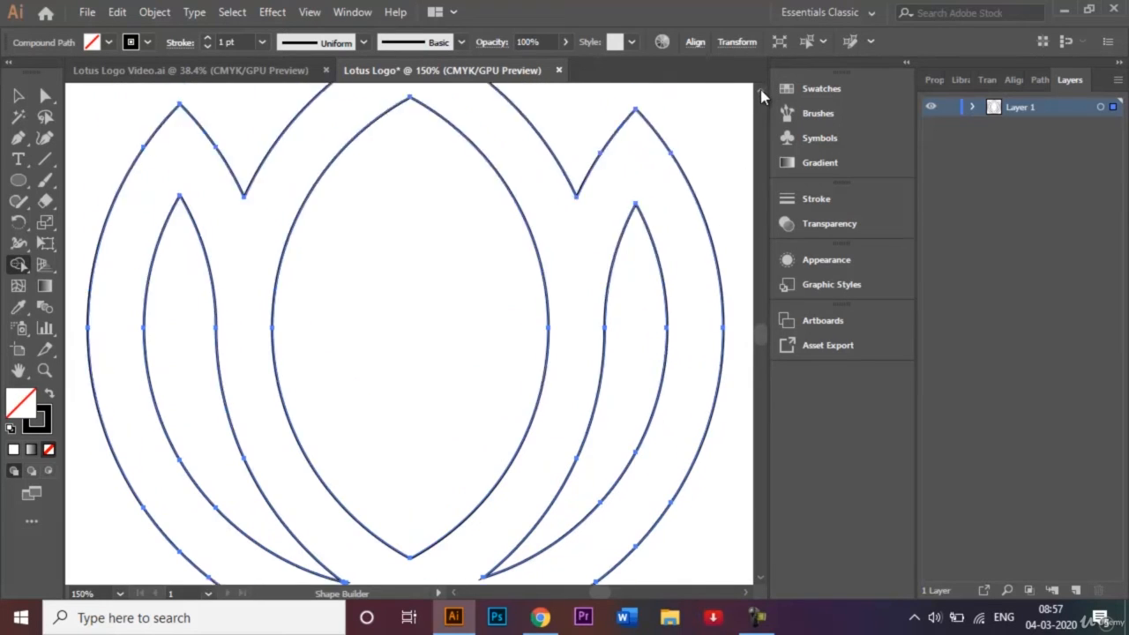
scroll(761, 89, "up", 3)
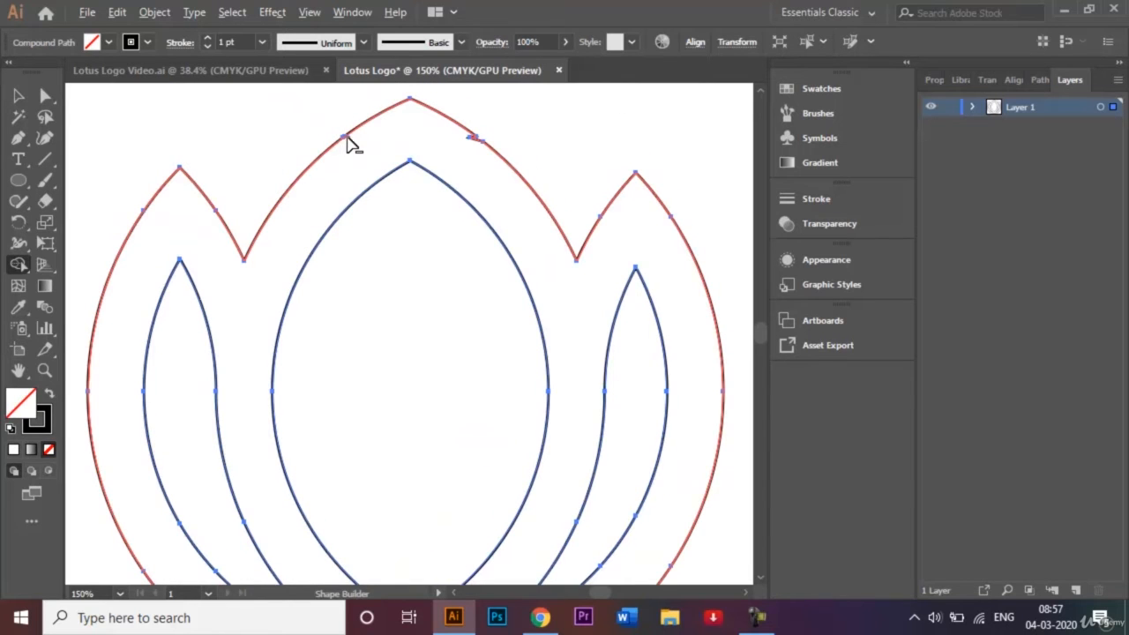
key("v")
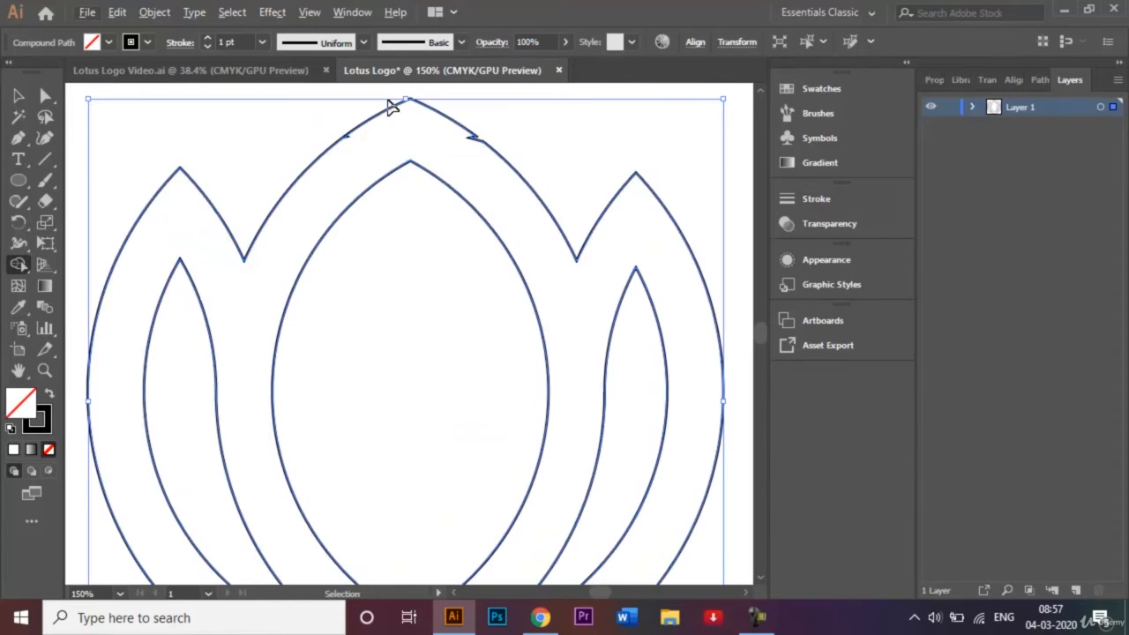
key("ctrl+plus")
key("shift+m")
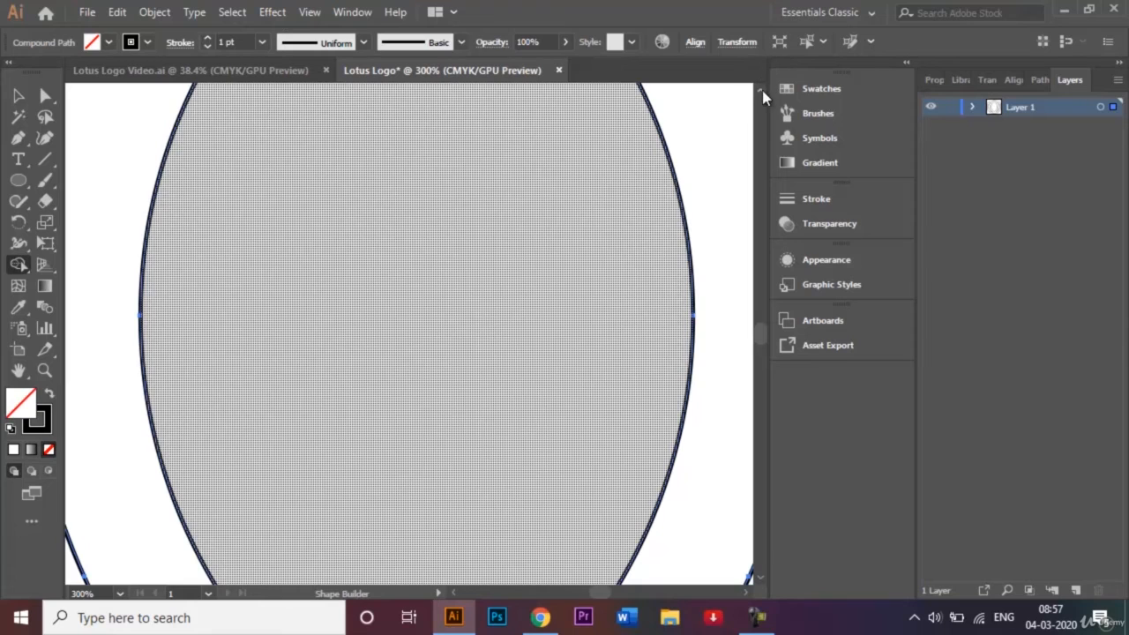
scroll(762, 91, "up", 10)
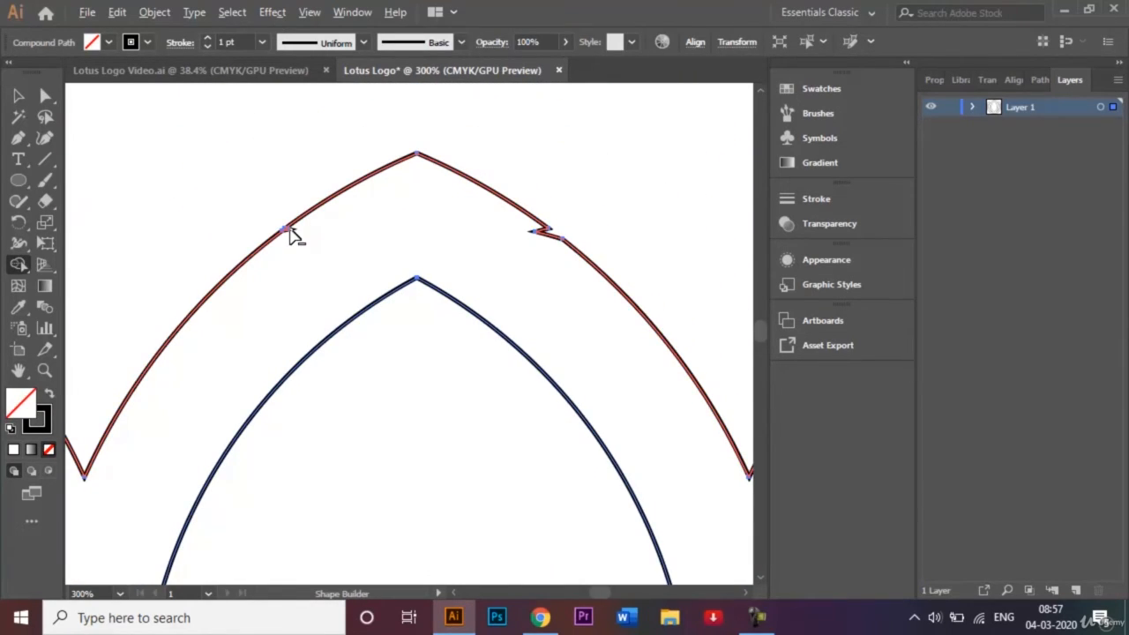
left_click(291, 232, "alt")
key("ctrl+z")
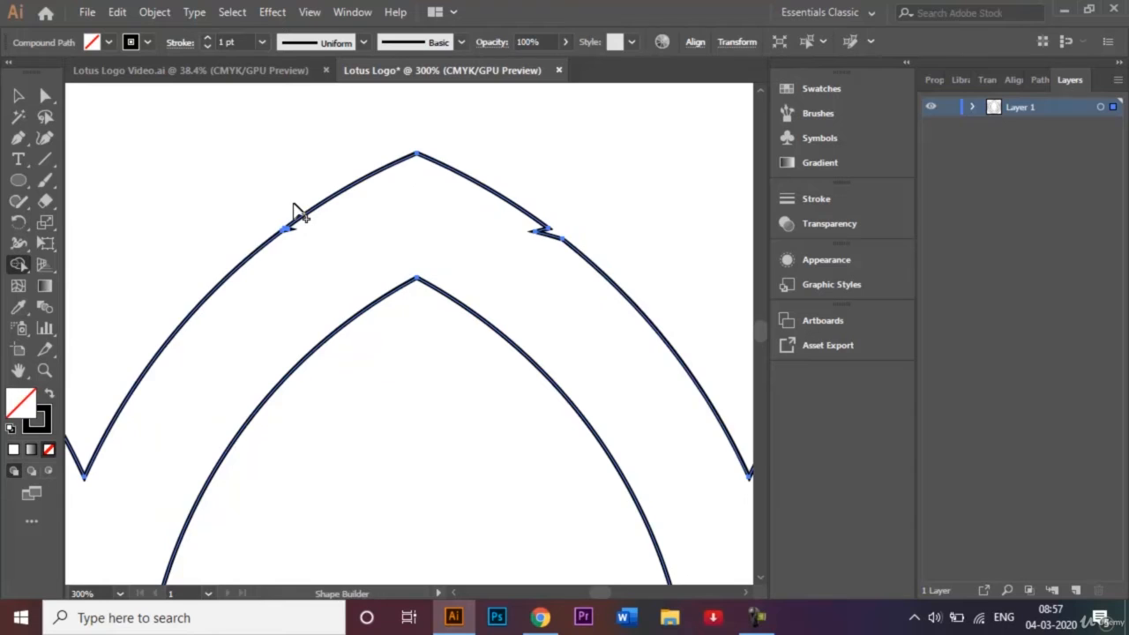
left_click(17, 95)
left_click(112, 157)
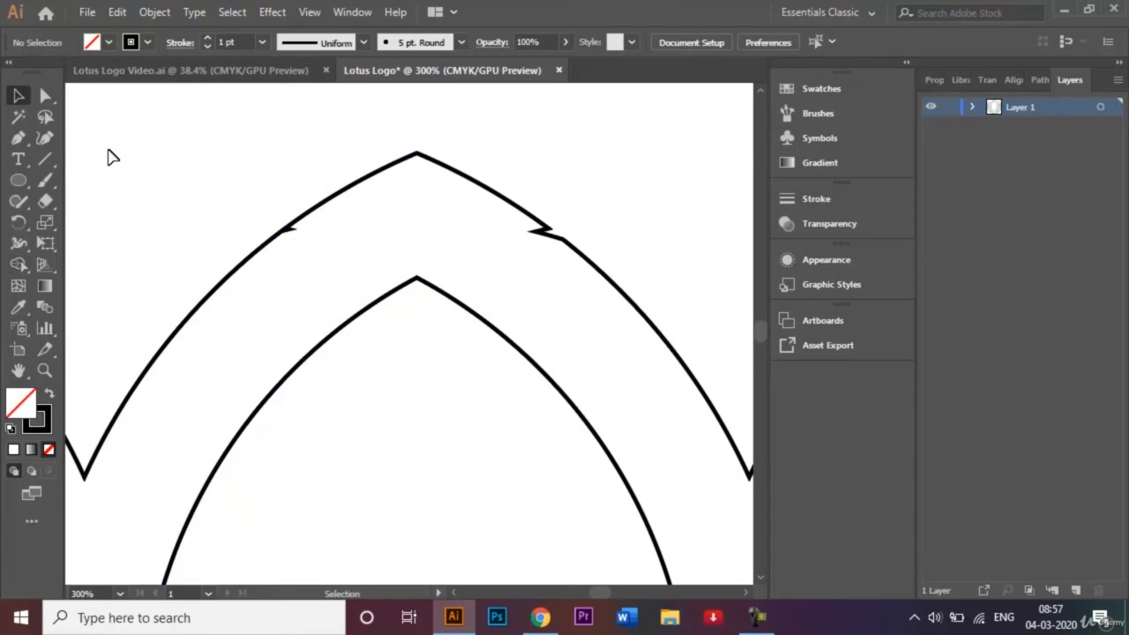
- Scale up the whole lotus outline proportionally until it nearly fills the artboard
key("ctrl+0")
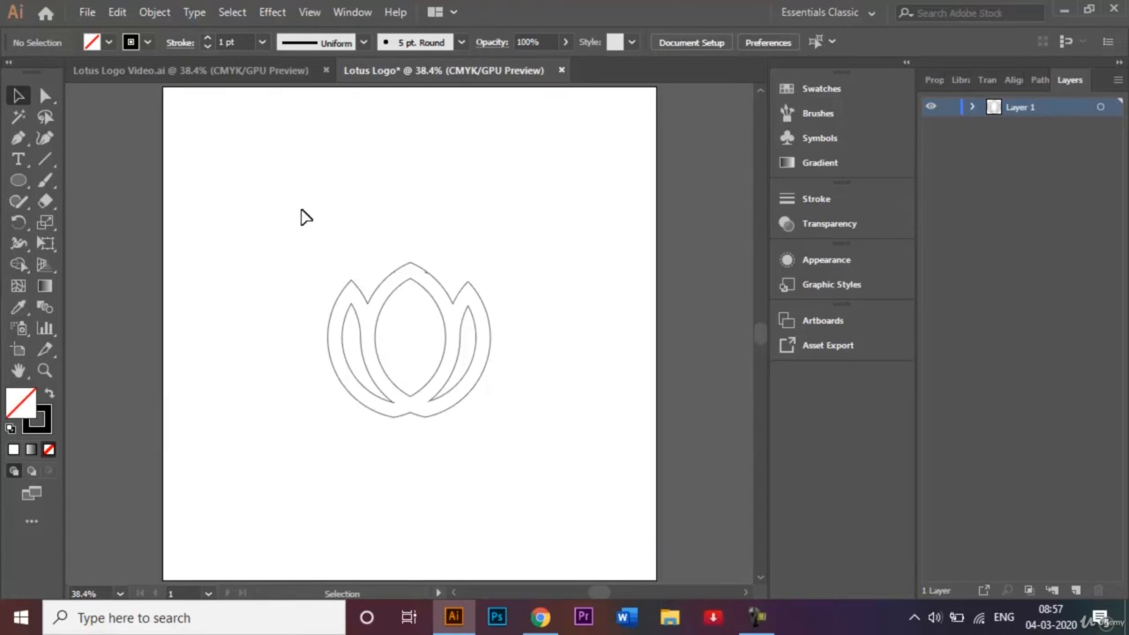
left_click_drag(300, 217, 497, 470)
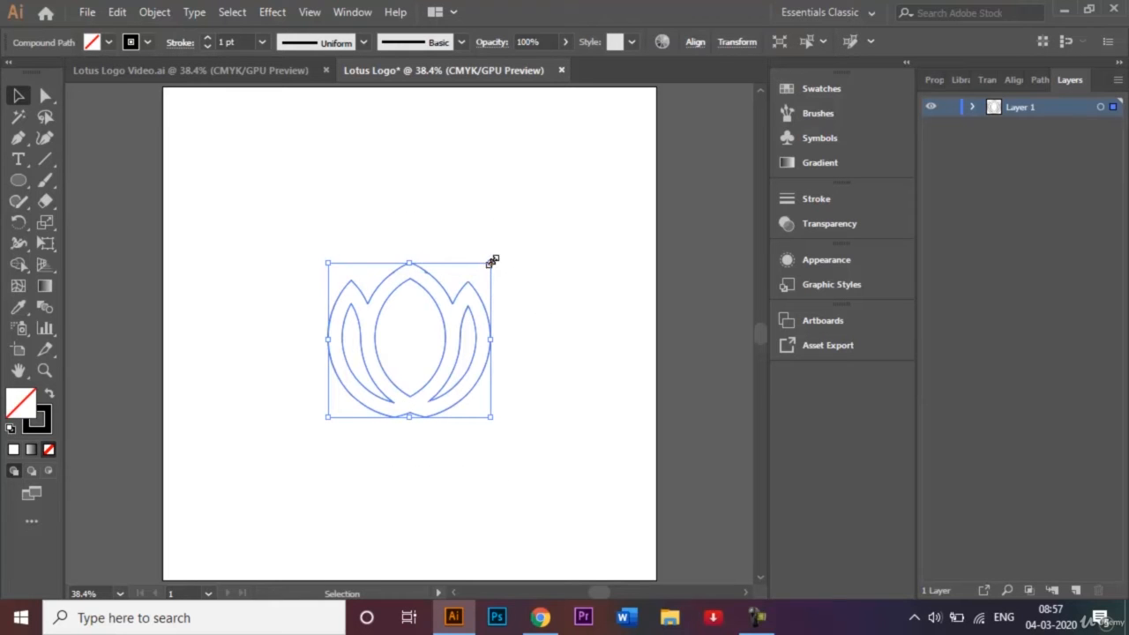
left_click_drag(491, 261, 643, 134)
left_click(729, 180)
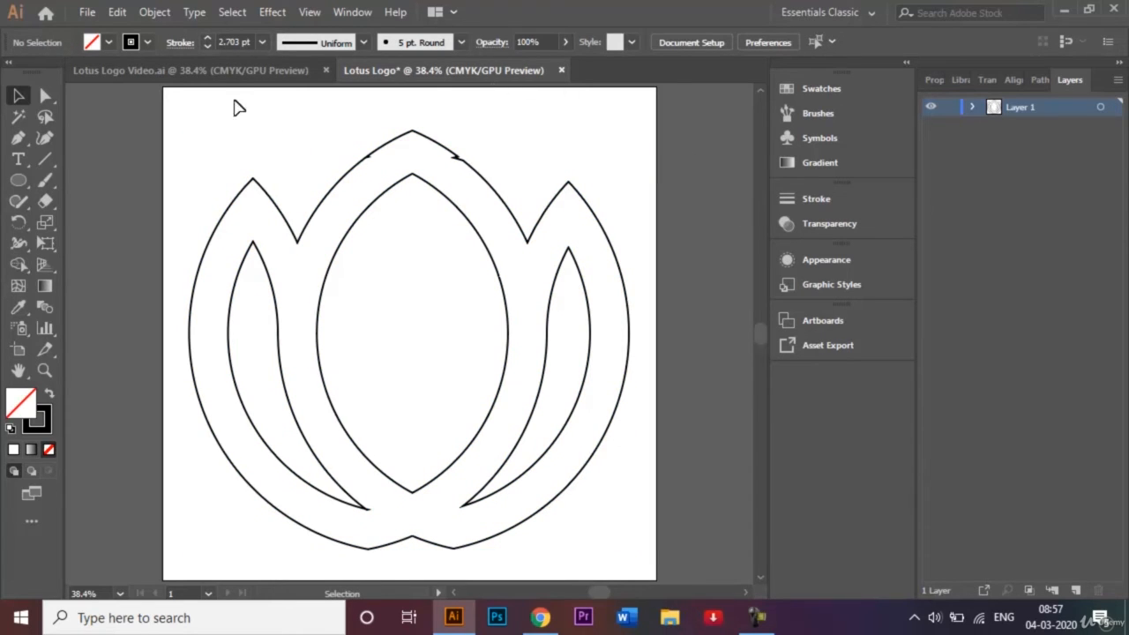
- Check the finished logo in Lotus Logo Video.ai, and round the left petal's outer tip in Lotus Logo by about 42.5 px
left_click(221, 73)
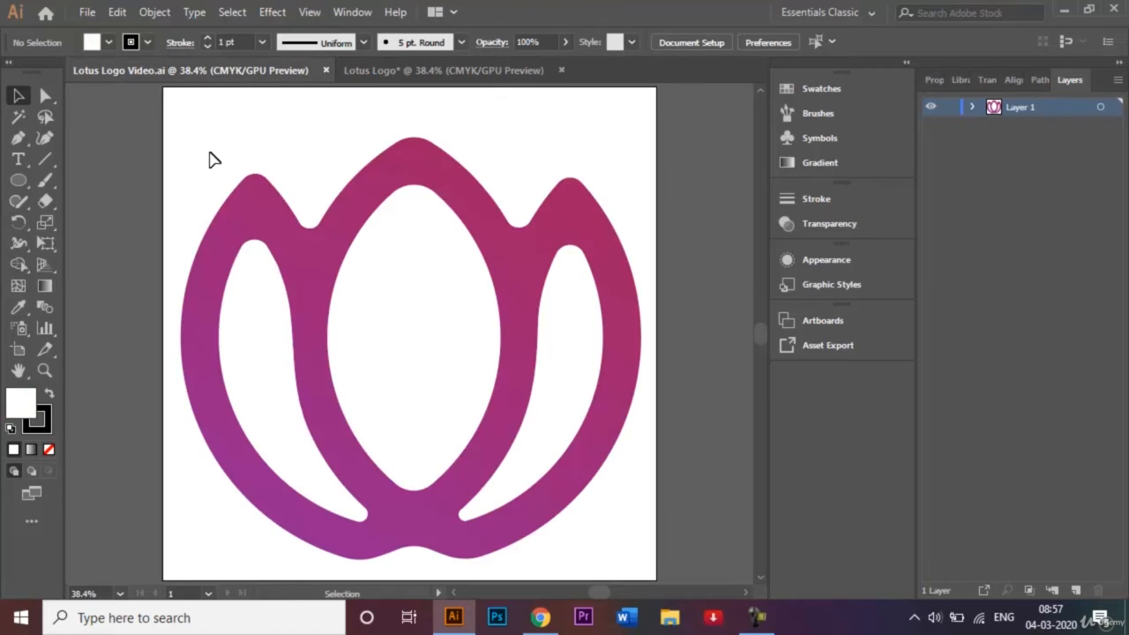
left_click(362, 72)
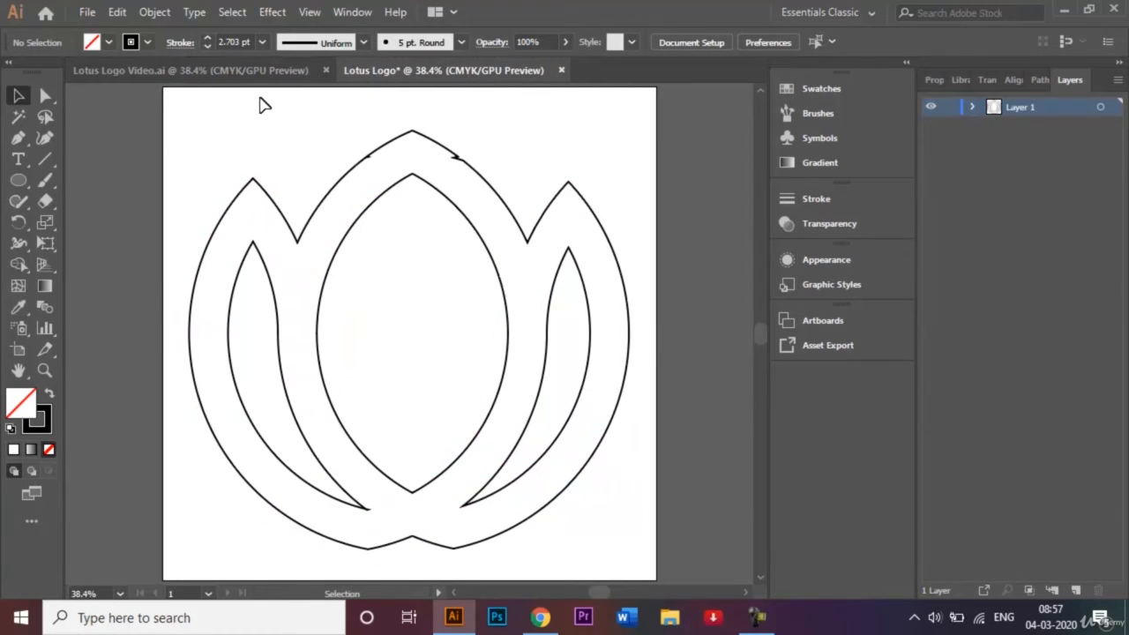
left_click(47, 97)
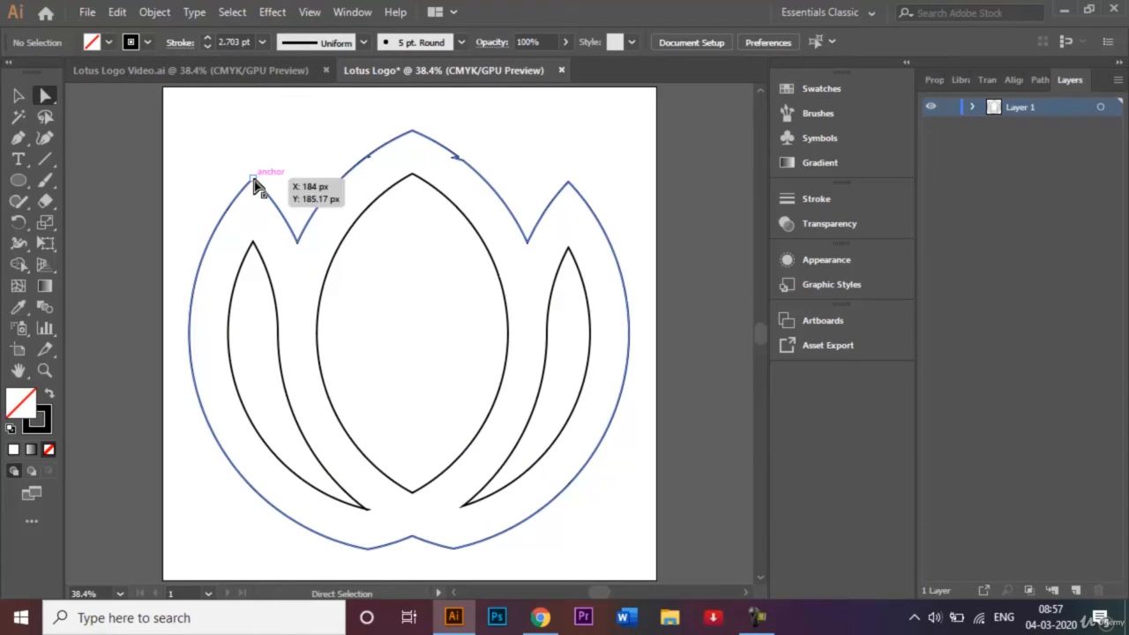
left_click(253, 182)
left_click_drag(254, 202, 252, 221)
- Round the outer outline's two upper valleys, centre petal tip and right petal tip together by about 39.6 px
left_click(298, 239)
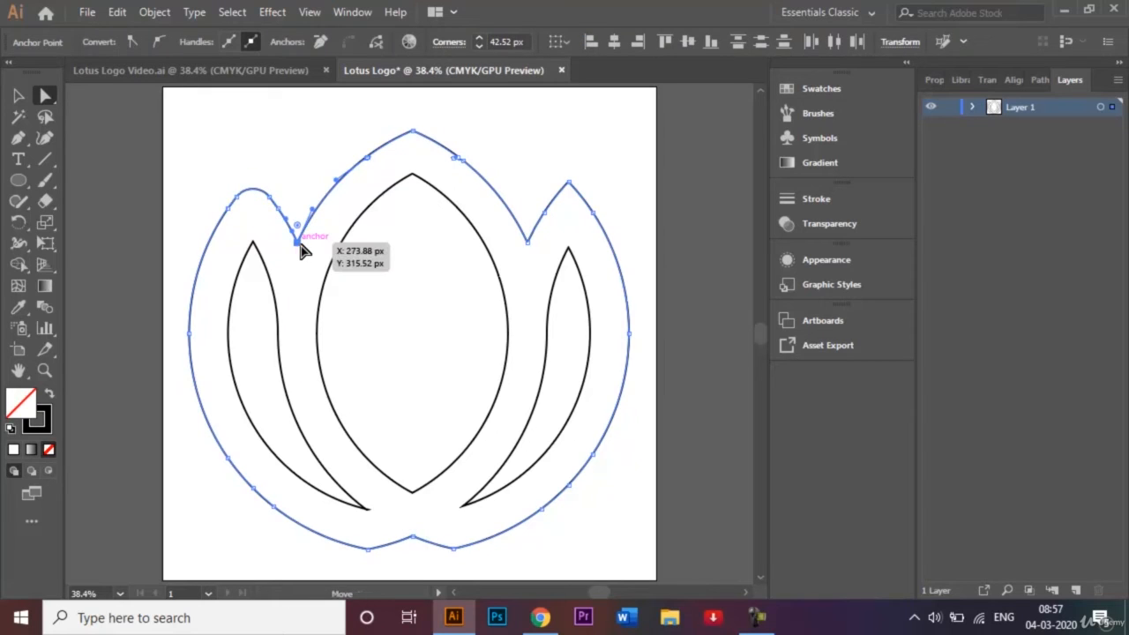
left_click(413, 132, "shift")
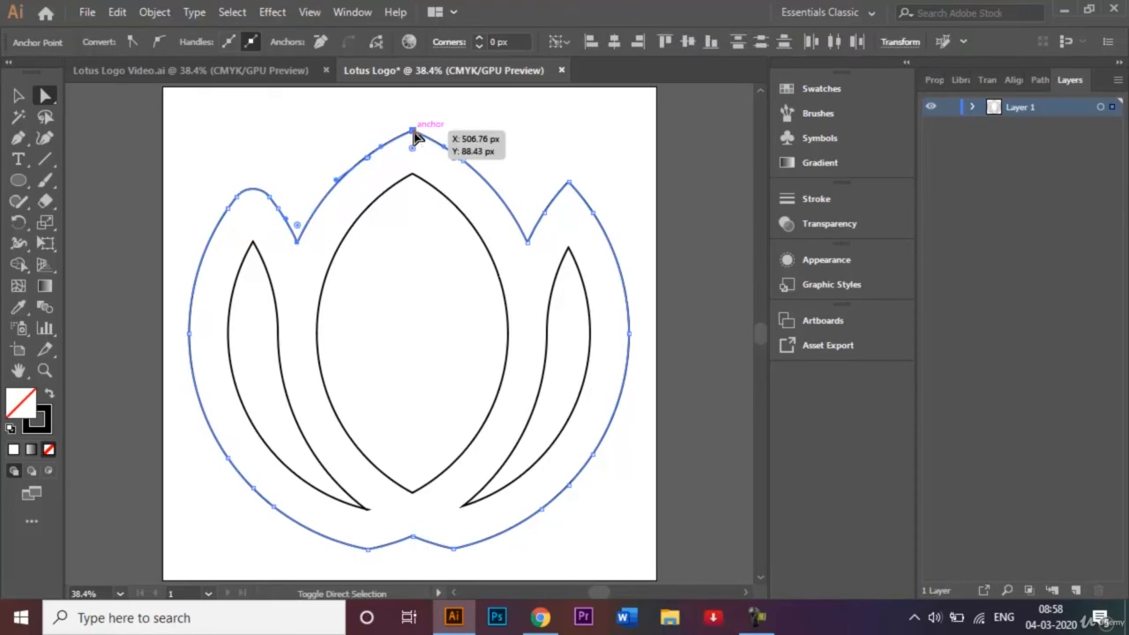
left_click(527, 240, "shift")
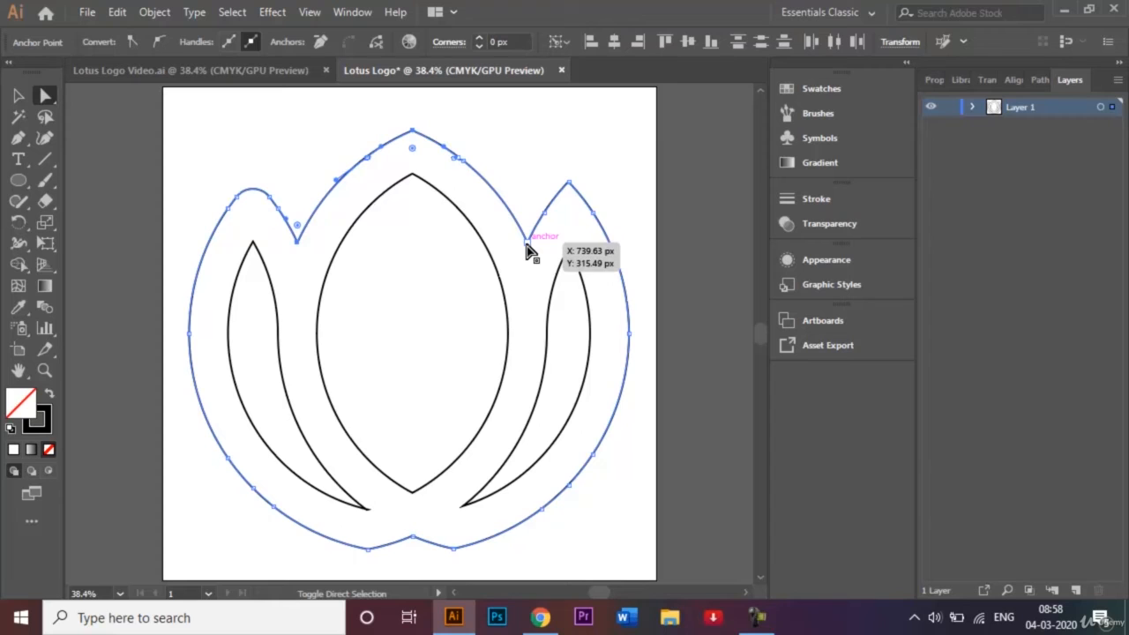
left_click(569, 183, "shift")
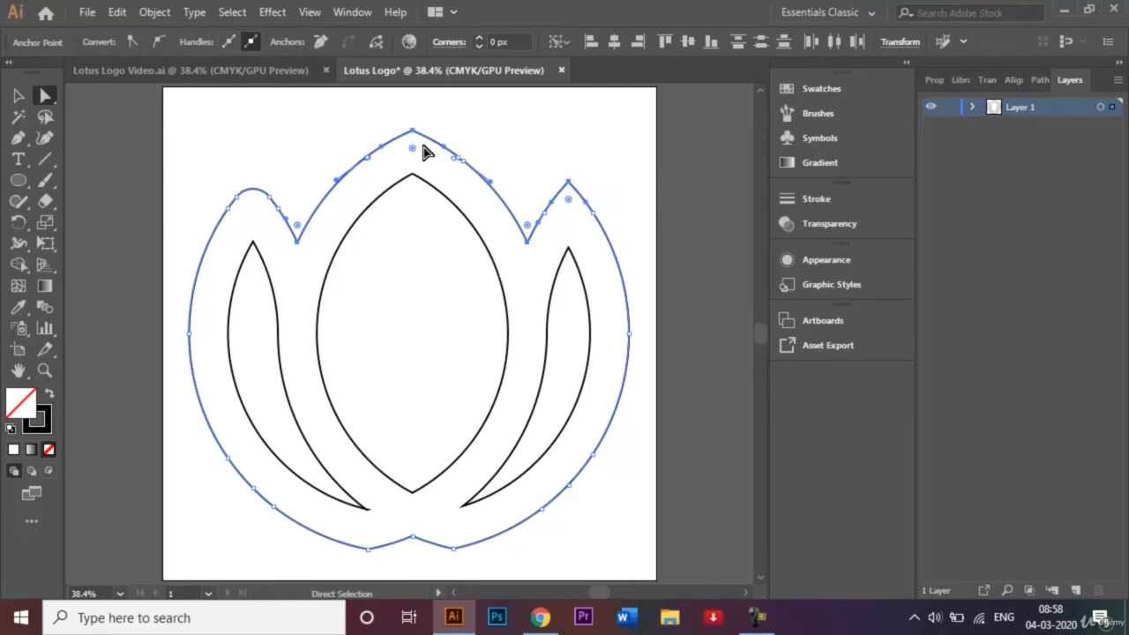
left_click_drag(412, 150, 416, 166)
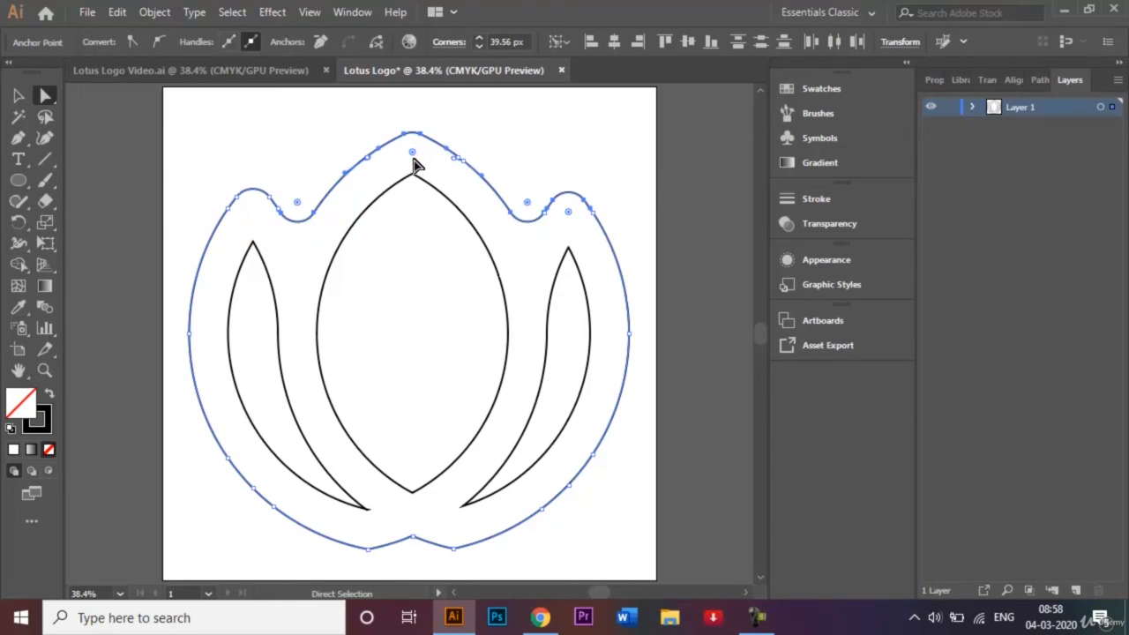
left_click(589, 136)
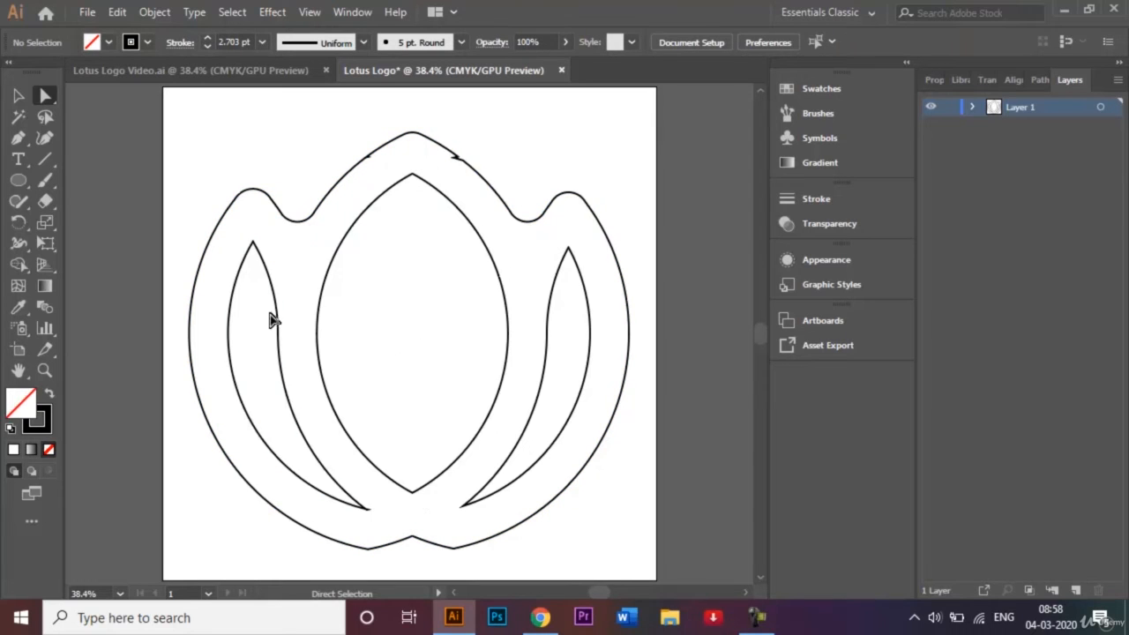
- Round the three corners along the outer outline's bottom edge together by about 141.5 px
left_click(412, 540)
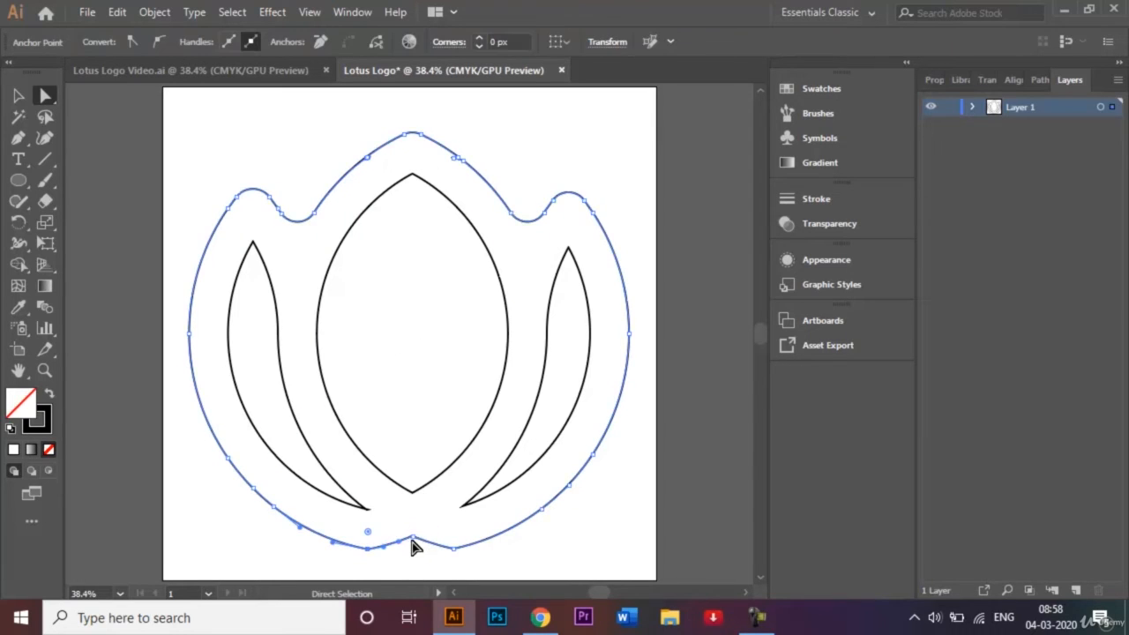
left_click(412, 536, "shift")
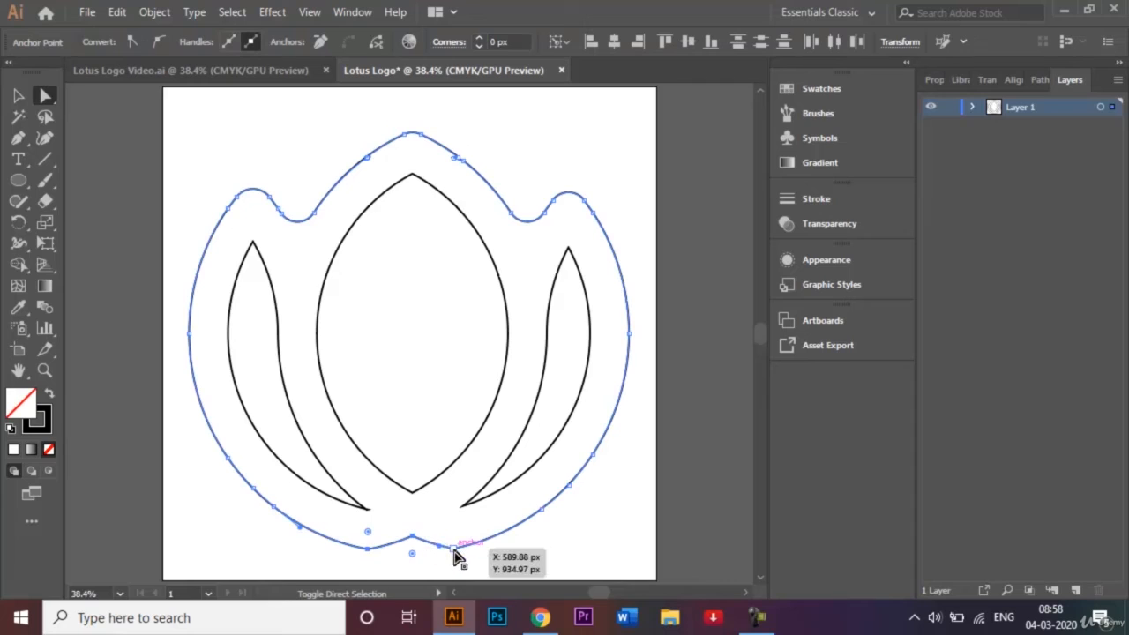
left_click(453, 546, "shift")
left_click_drag(454, 537, 430, 475)
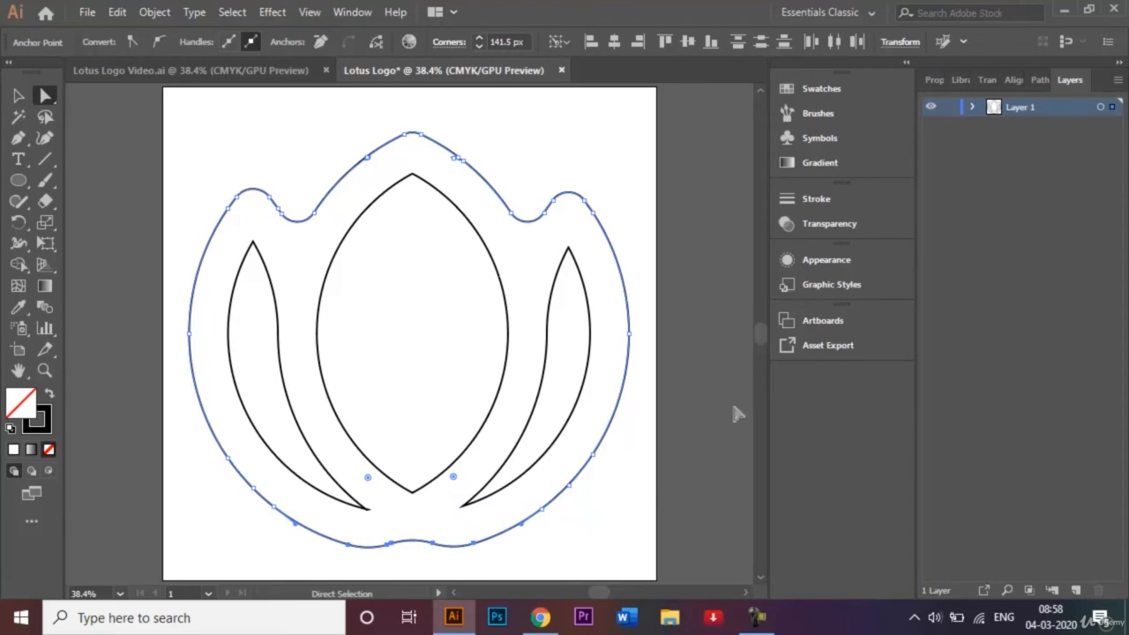
- Round the upper tip of the left inner petal by about 26.9 px
left_click(252, 242)
left_click(369, 510, "shift")
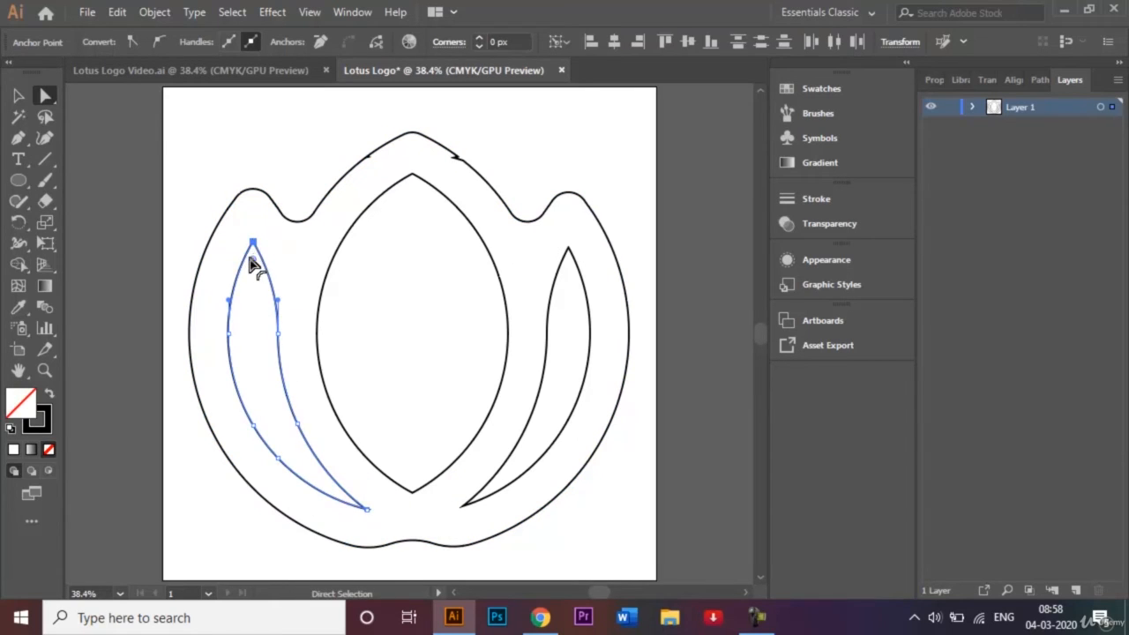
left_click_drag(253, 263, 257, 276)
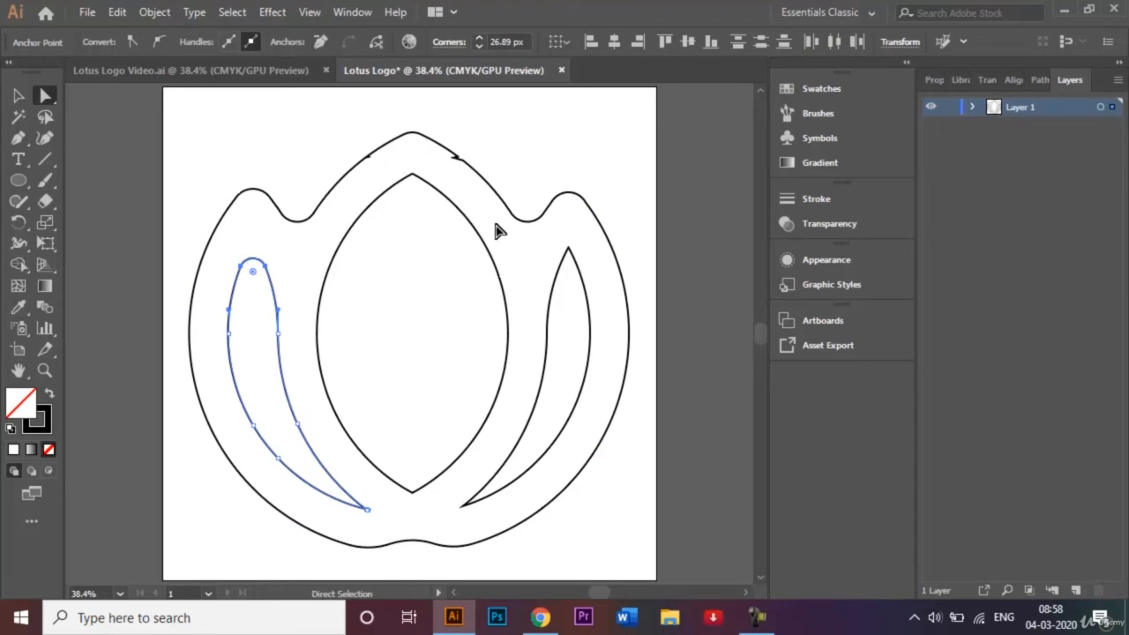
- Round the central inner petal's upper tip by about 77 px and its lower tip by about 69.5 px
left_click(415, 176)
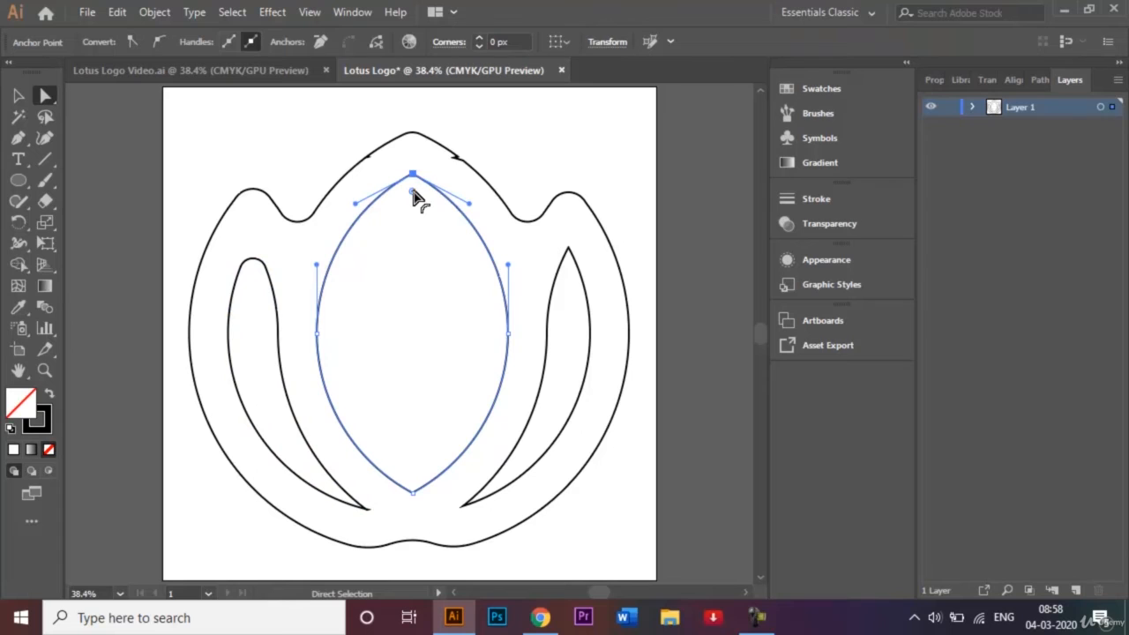
left_click_drag(413, 191, 415, 220)
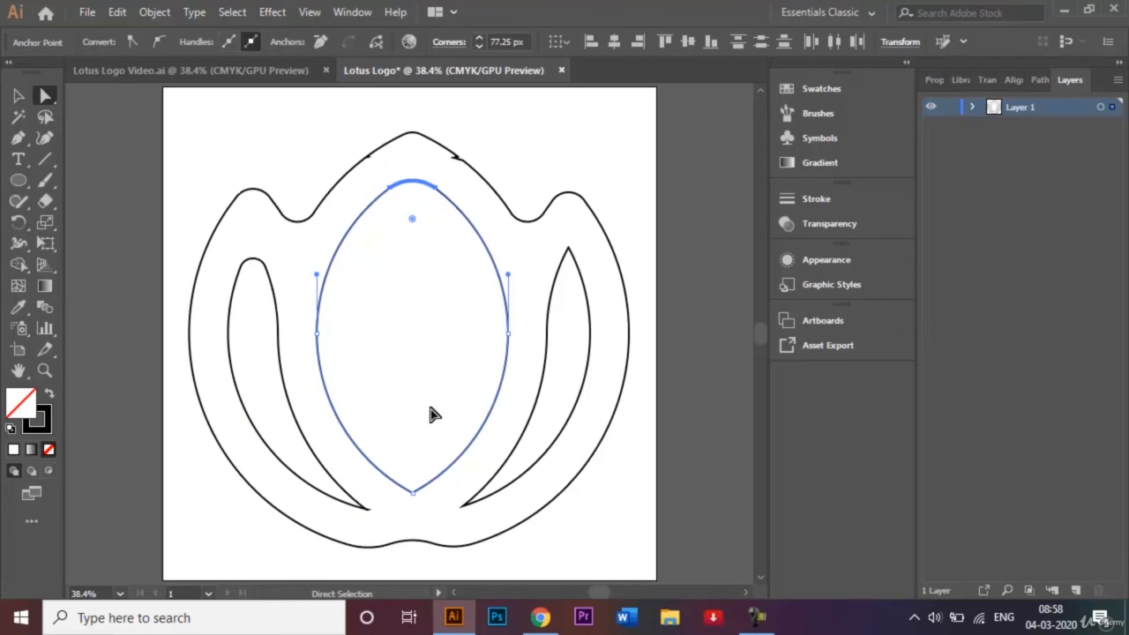
left_click(412, 492)
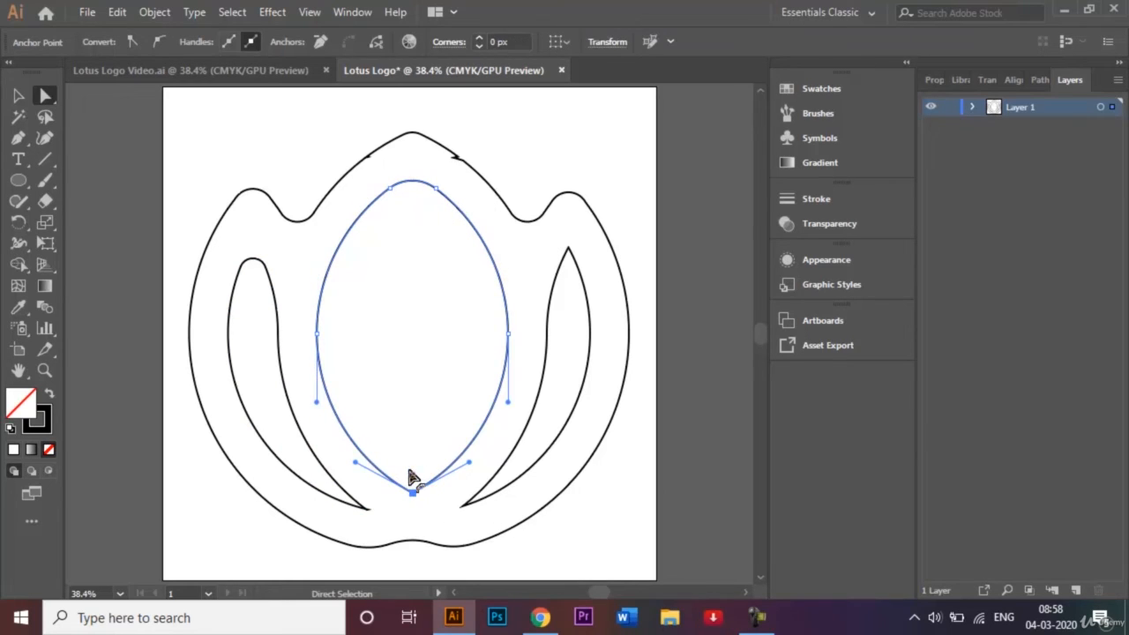
left_click_drag(413, 479, 409, 457)
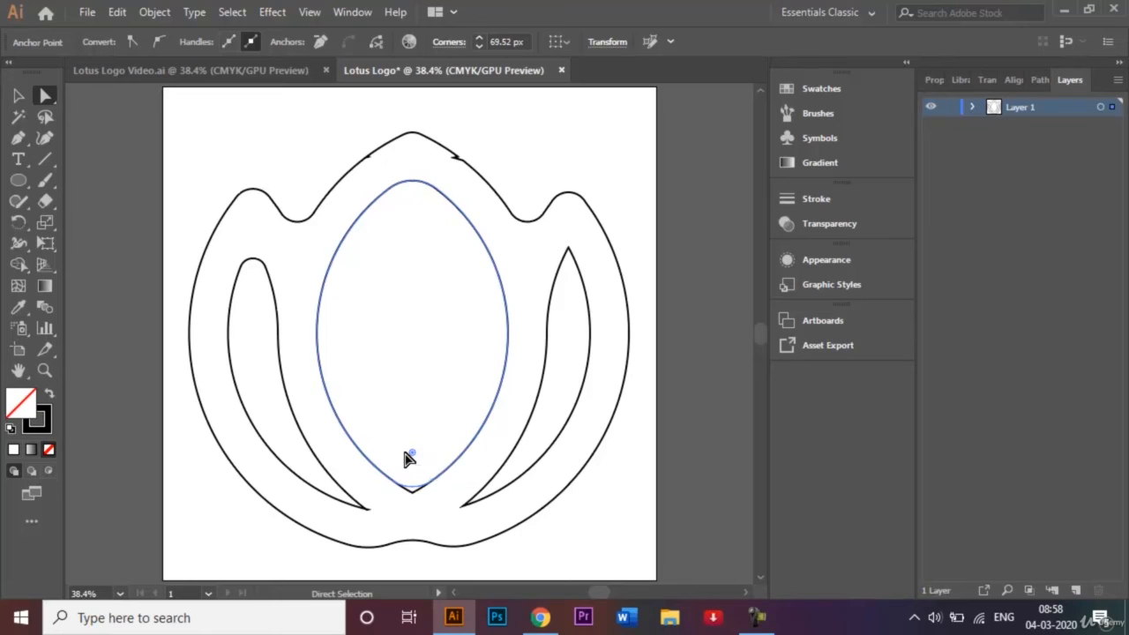
- Round the upper tip of the right inner petal by about 20.6 px and deselect the artwork
left_click(570, 247)
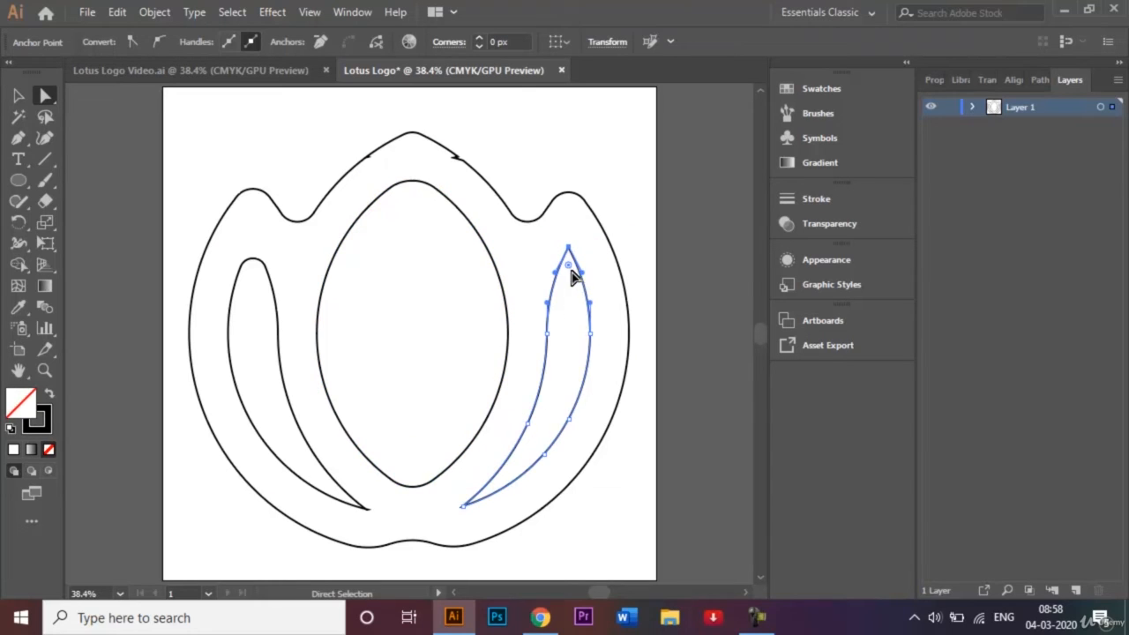
left_click_drag(570, 269, 574, 276)
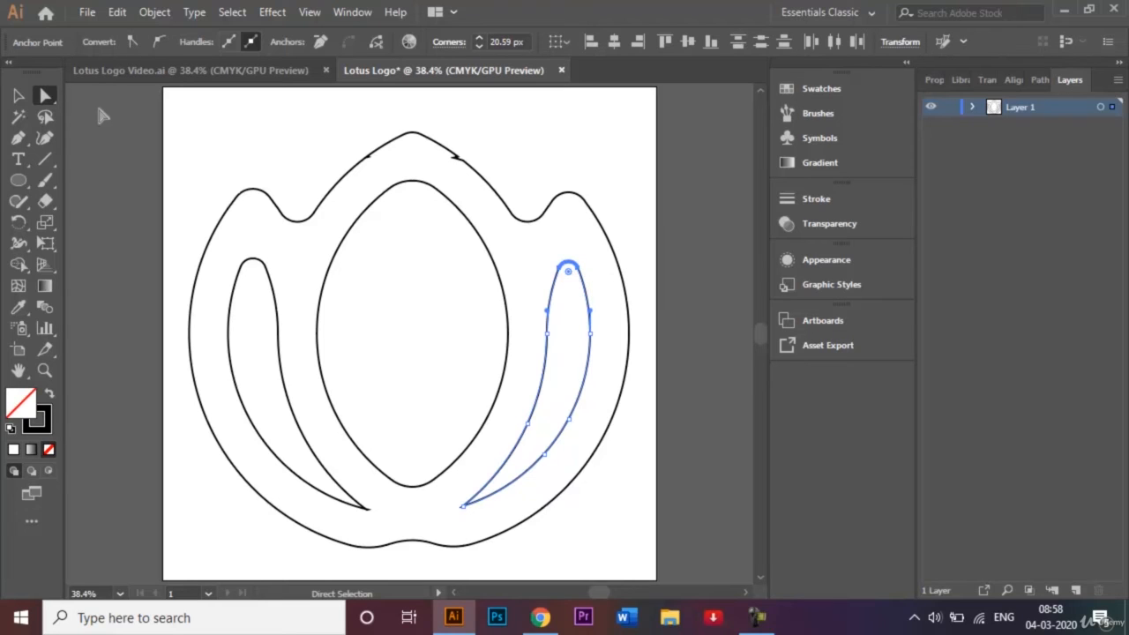
left_click(20, 96)
left_click(191, 143)
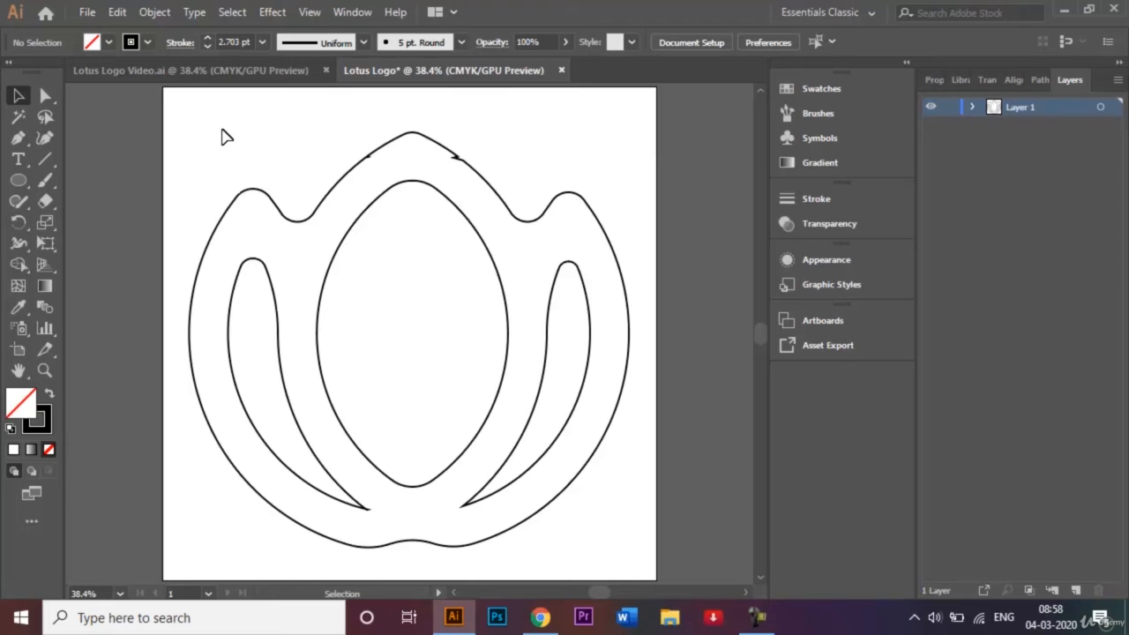
- Select the whole lotus, check the reference in Lotus Logo Video.ai, and fill the lotus with the default white-to-black linear gradient
left_click_drag(223, 136, 609, 556)
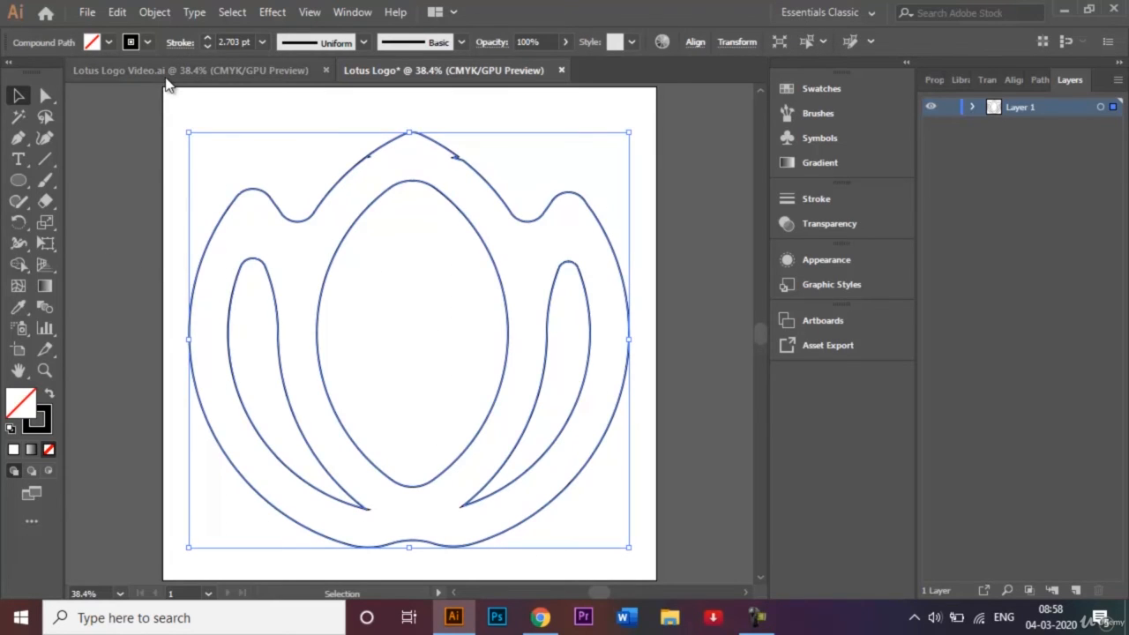
left_click(189, 70)
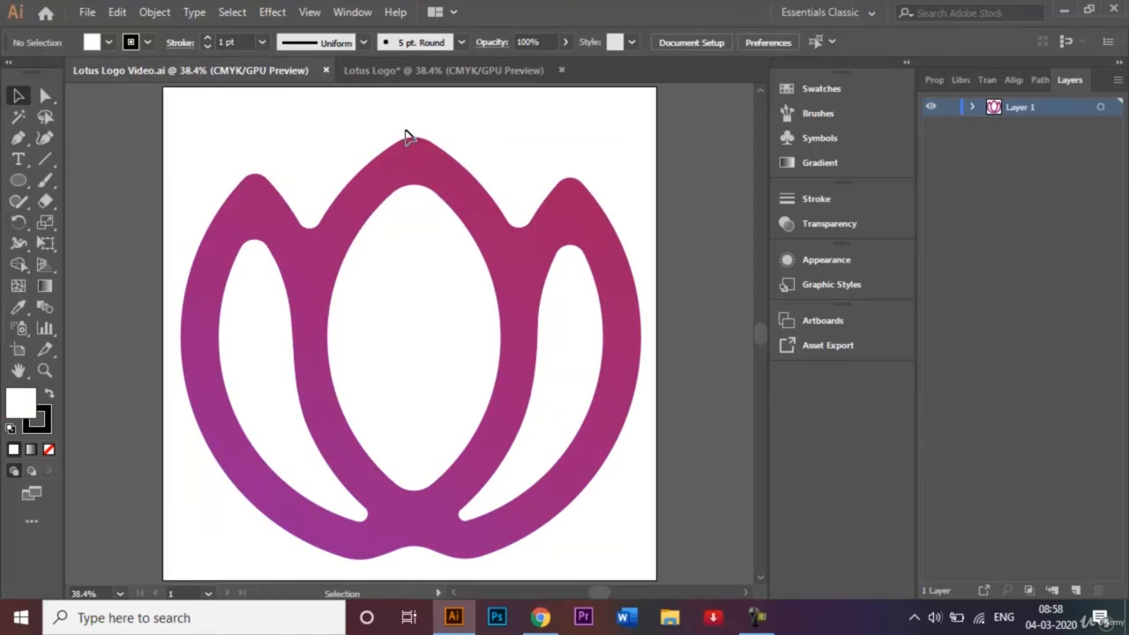
left_click(406, 72)
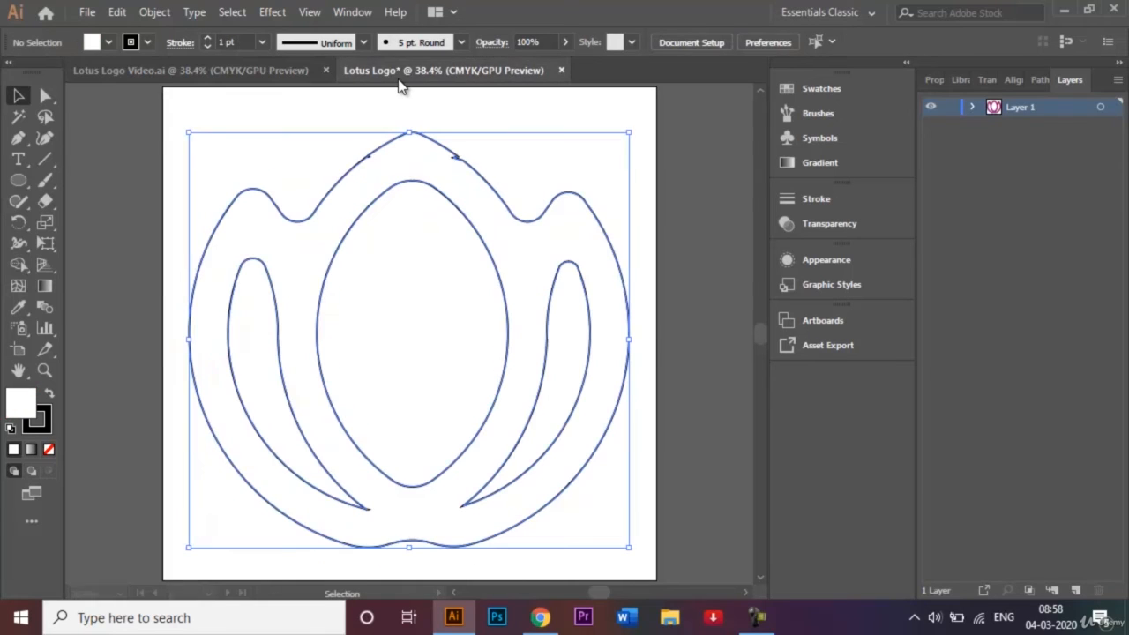
left_click(46, 288)
double_click(46, 288)
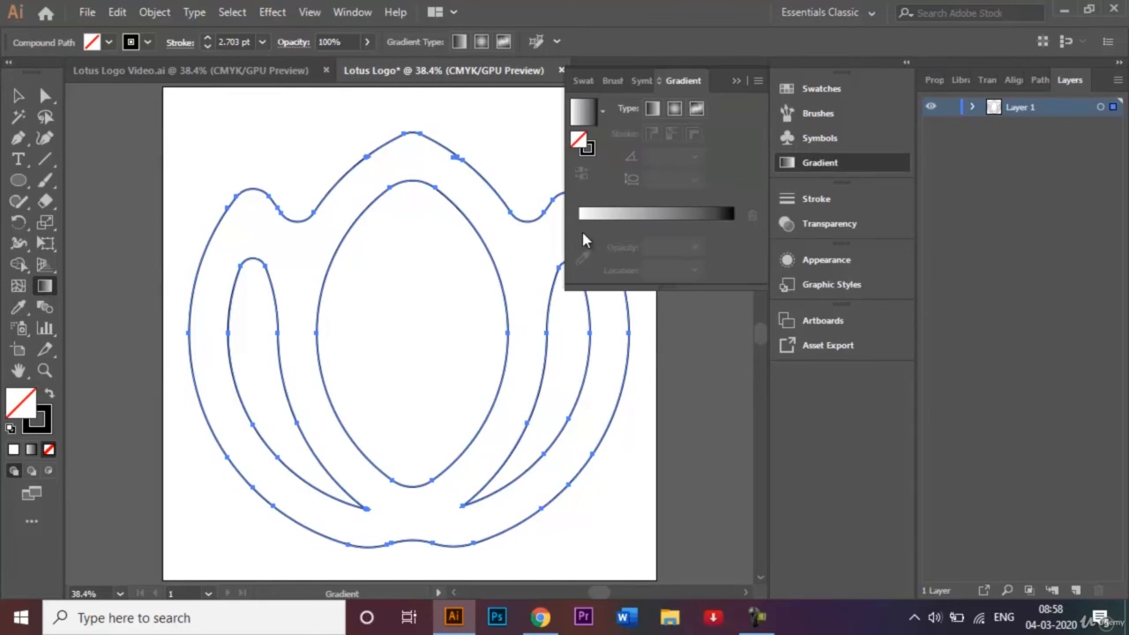
left_click(622, 218)
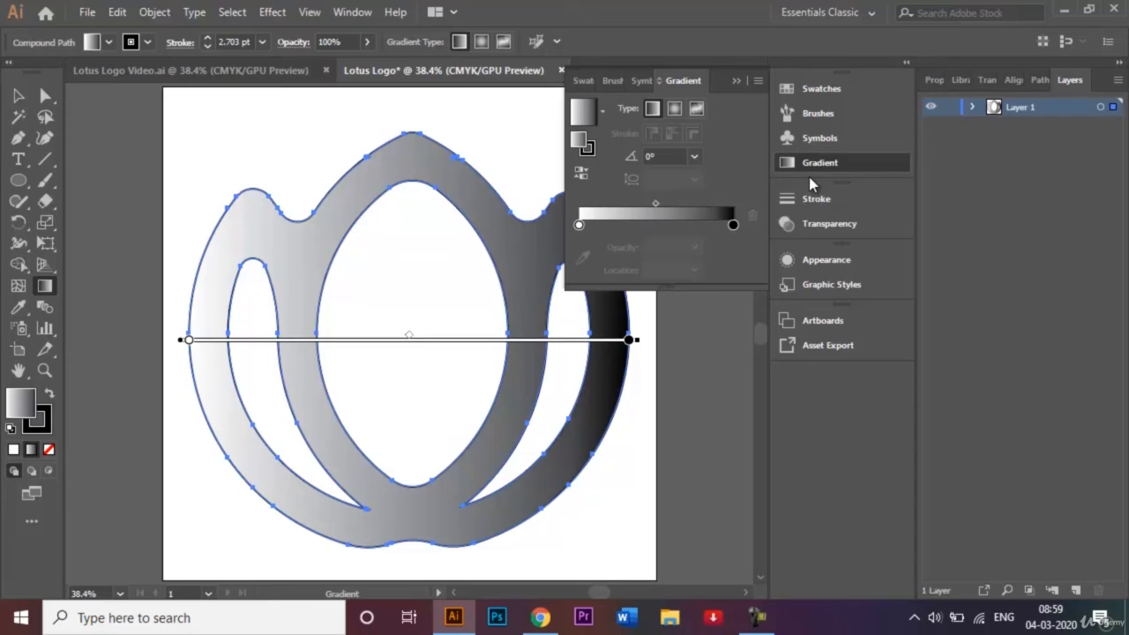
- Set the gradient's starting colour stop to yellow
left_click(579, 225)
double_click(579, 225)
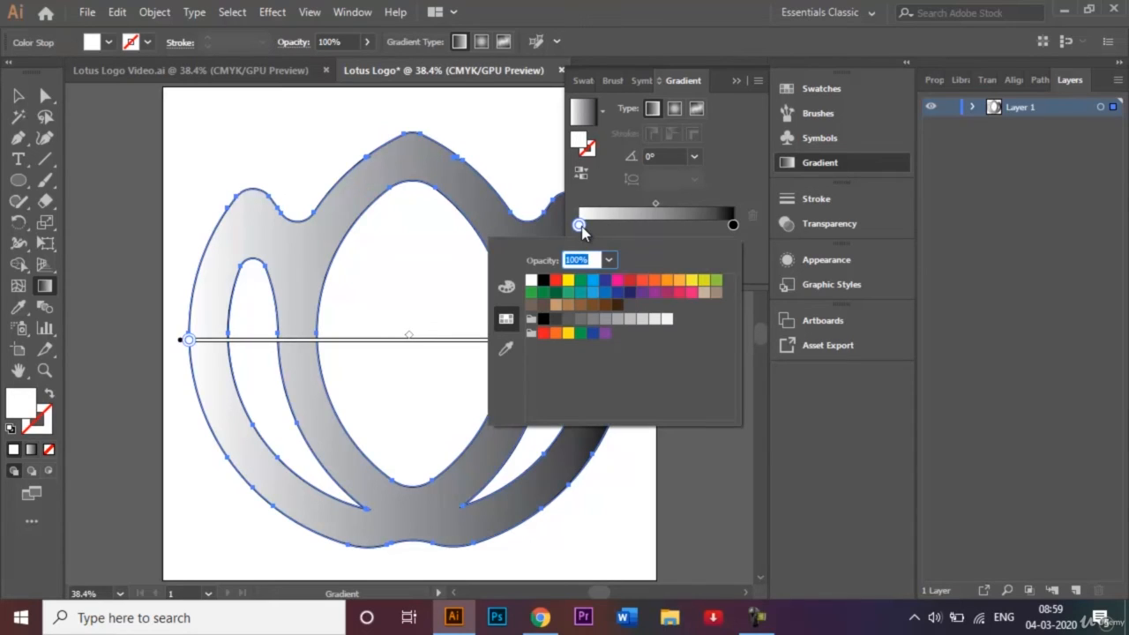
left_click(694, 282)
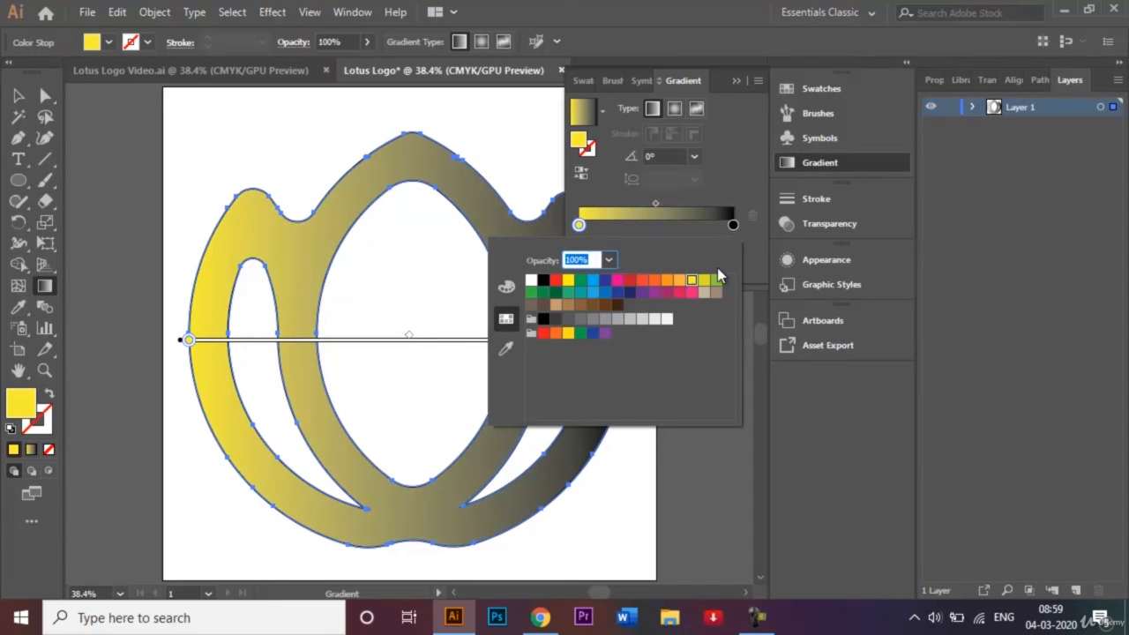
- Set the gradient's end colour stop to bright red
left_click(734, 225)
double_click(734, 226)
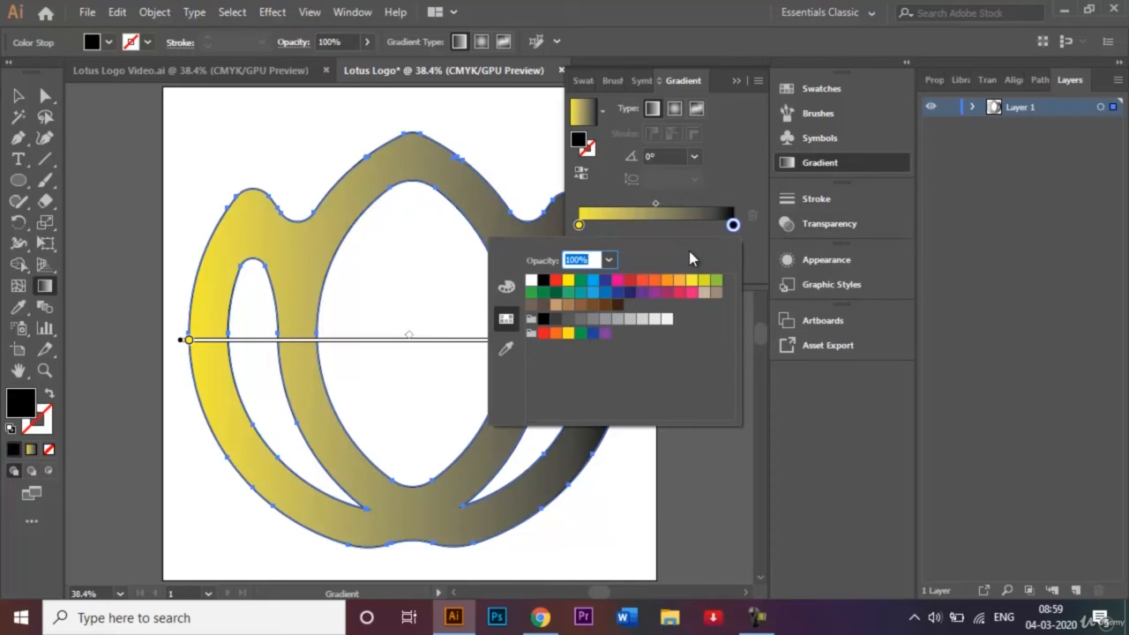
left_click(630, 280)
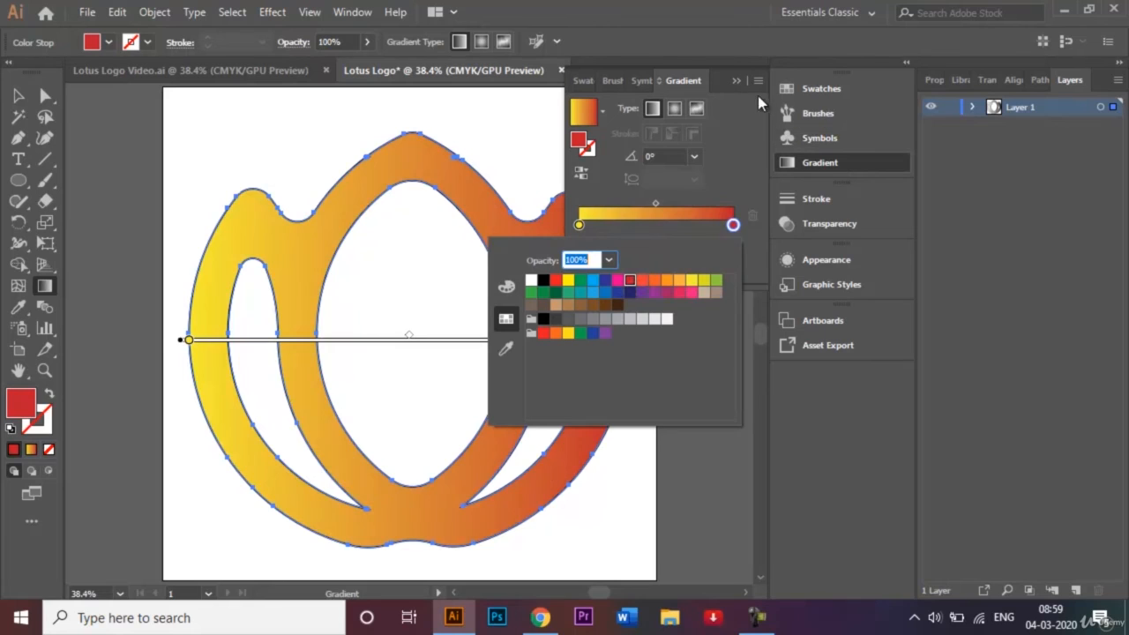
left_click(556, 281)
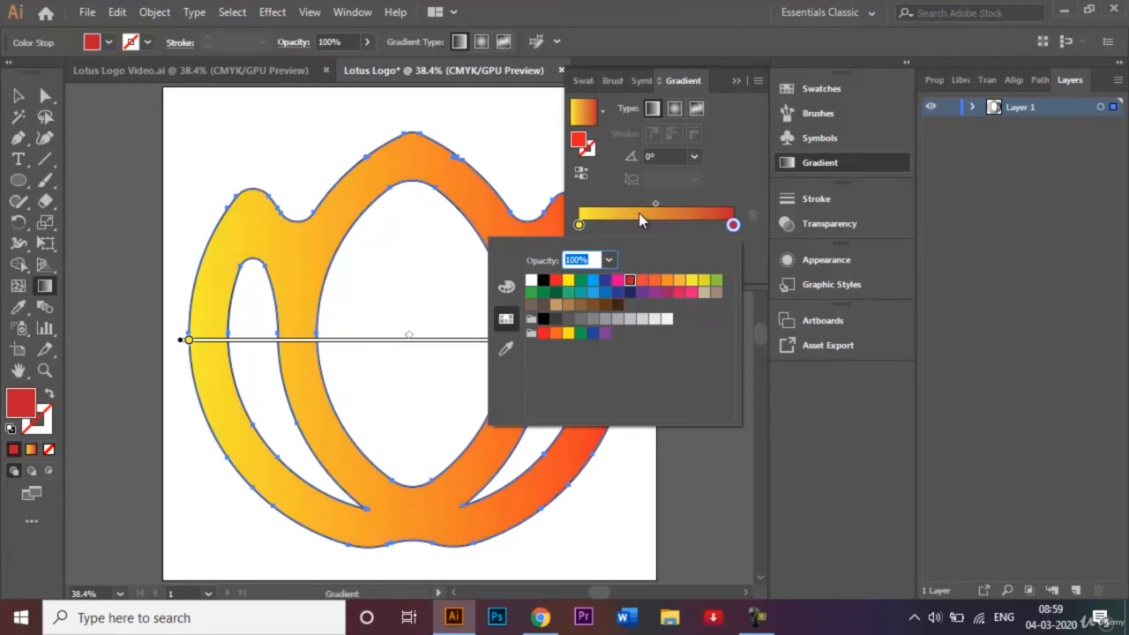
left_click(743, 78)
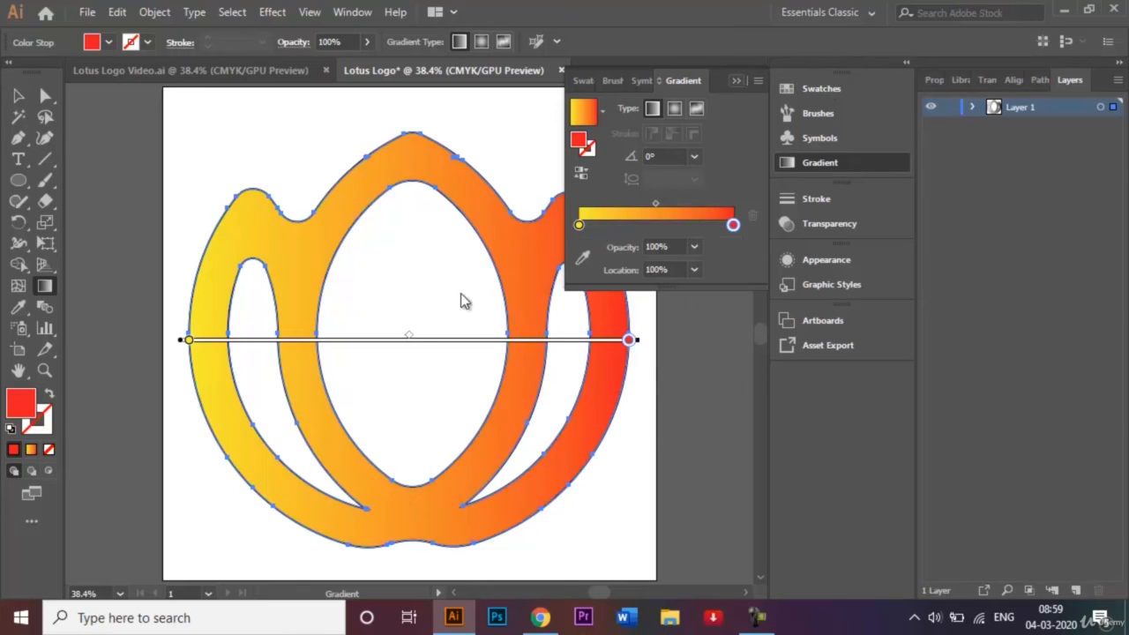
- Redirect the gradient nearly vertically, from yellow at the lotus base to red above its middle, and deselect the logo
mouse_move(415, 527)
left_mouse_down()
mouse_move(435, 309)
mouse_move(422, 311)
mouse_move(418, 283)
left_mouse_up()
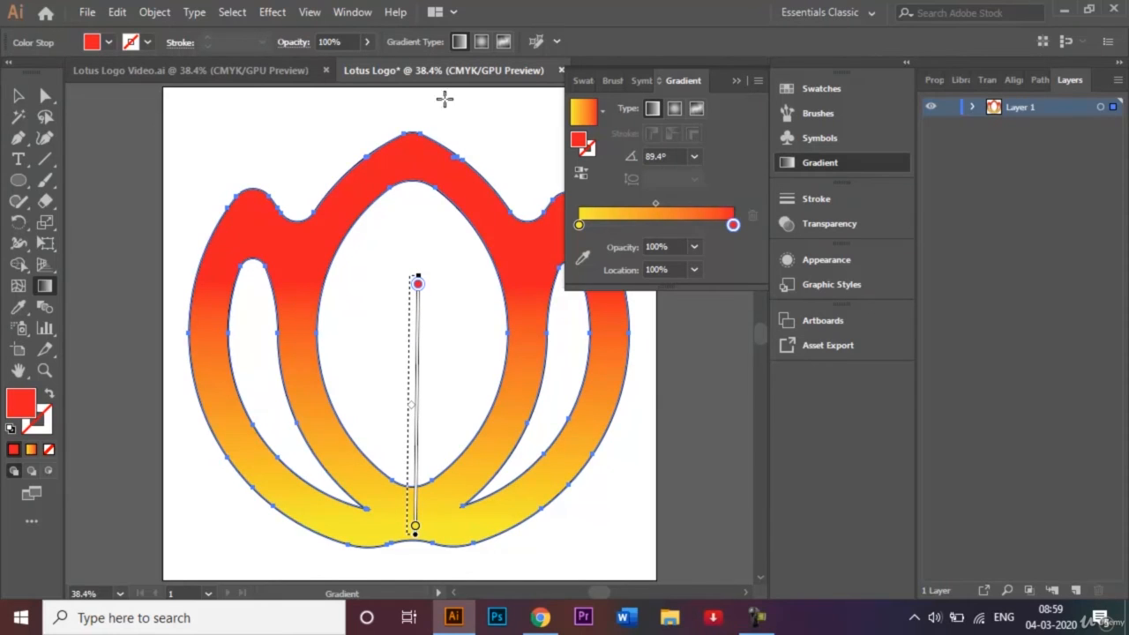
left_click(737, 80)
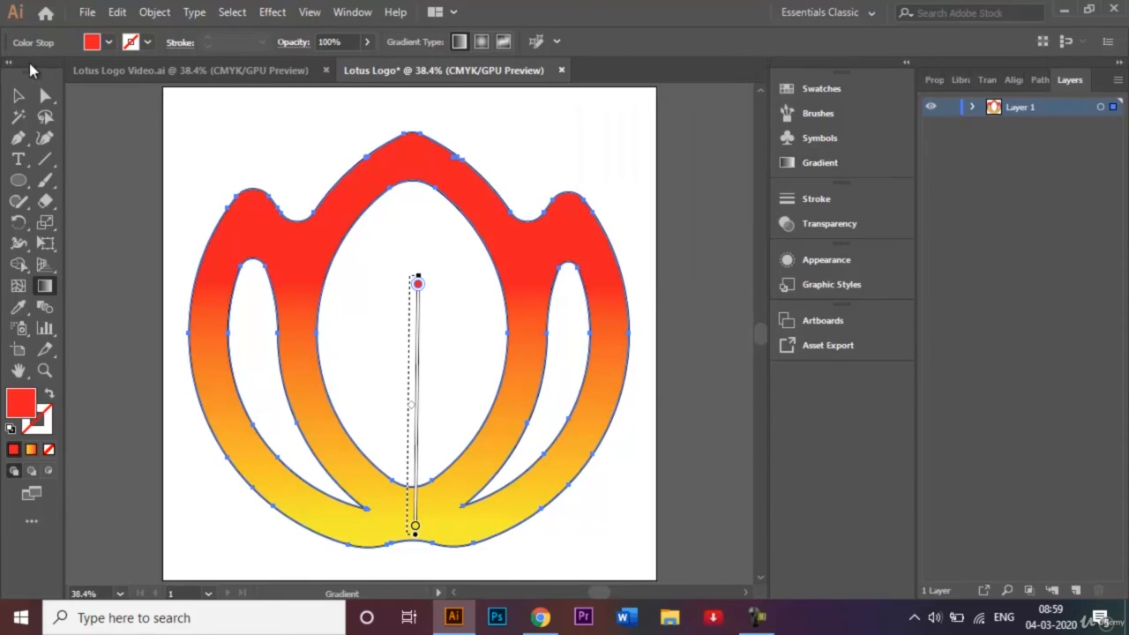
left_click(18, 95)
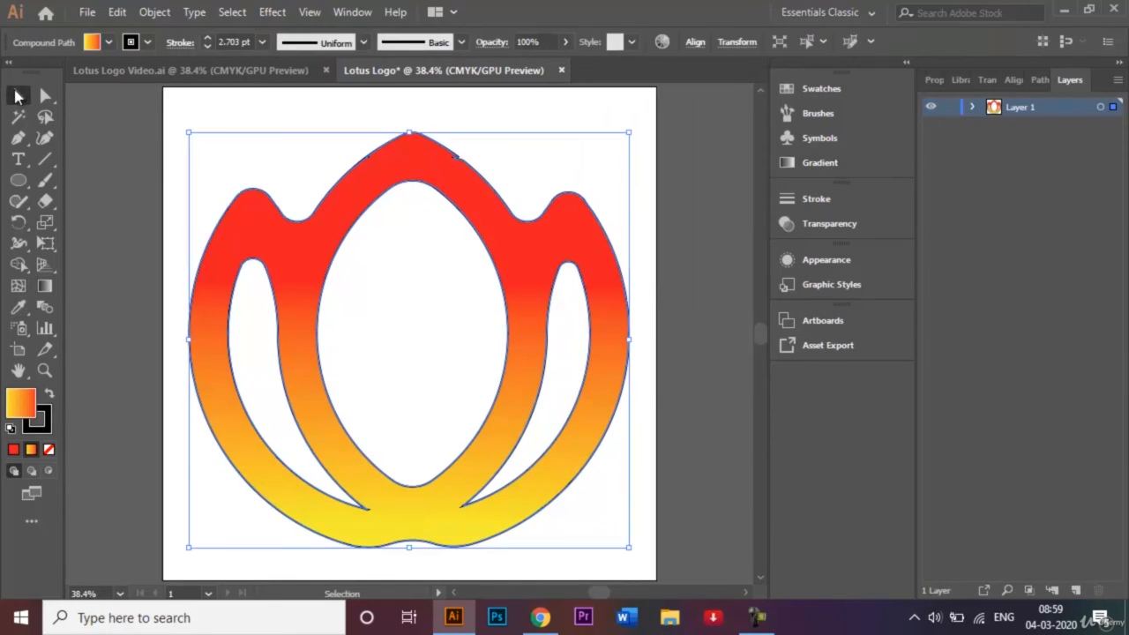
left_click(177, 144)
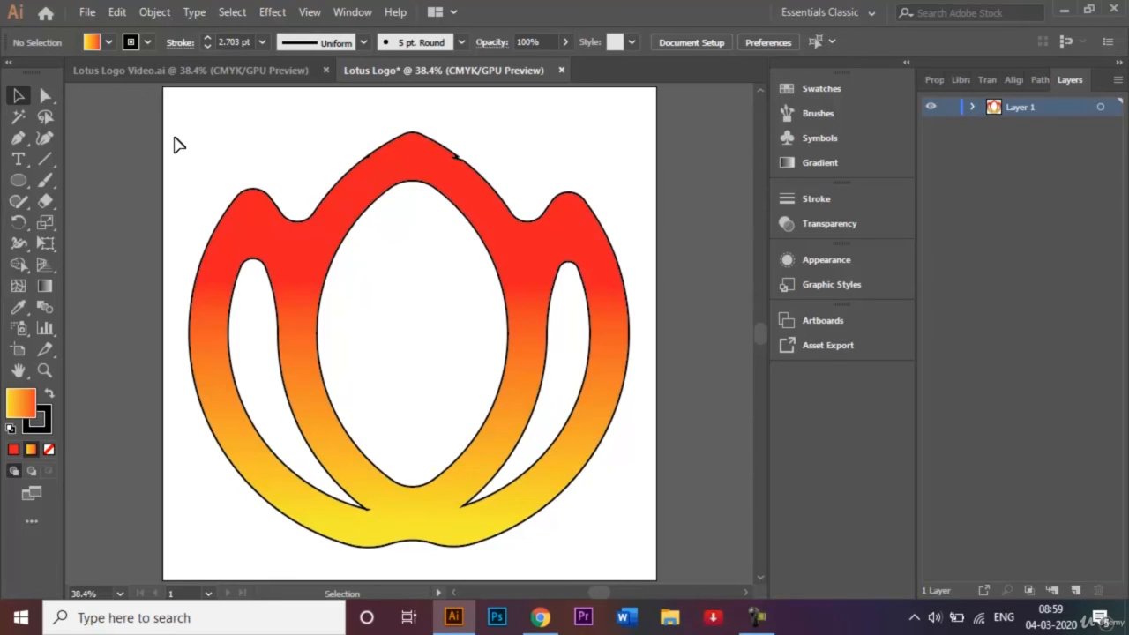
- Remove the black outline from the whole lotus by setting its stroke to none, and deselect the logo
left_click_drag(174, 139, 643, 385)
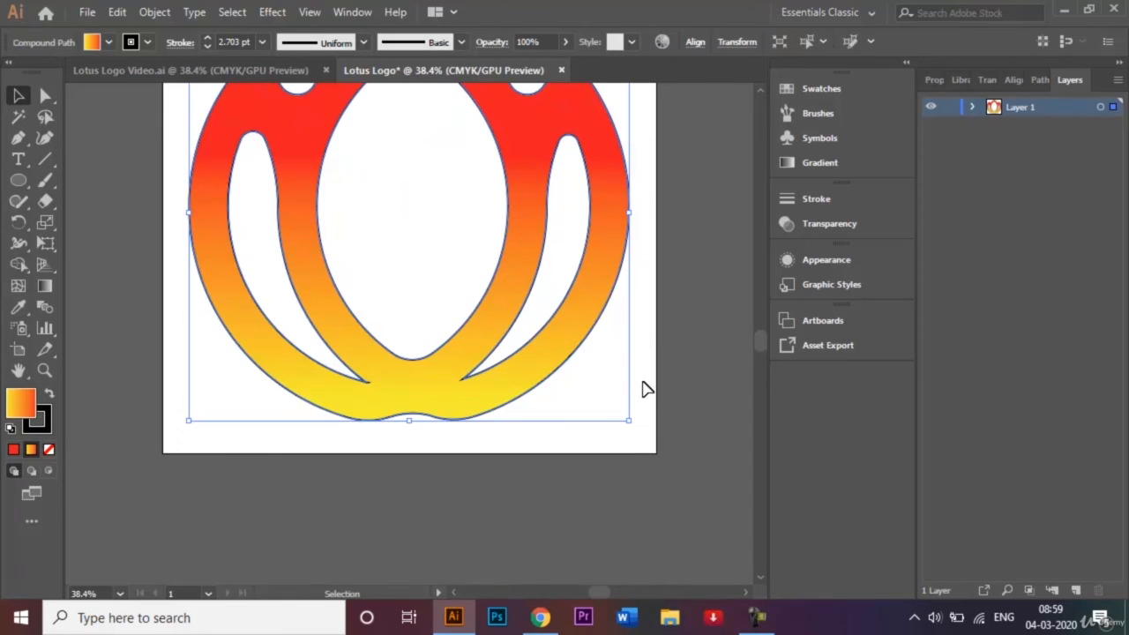
left_click(148, 43)
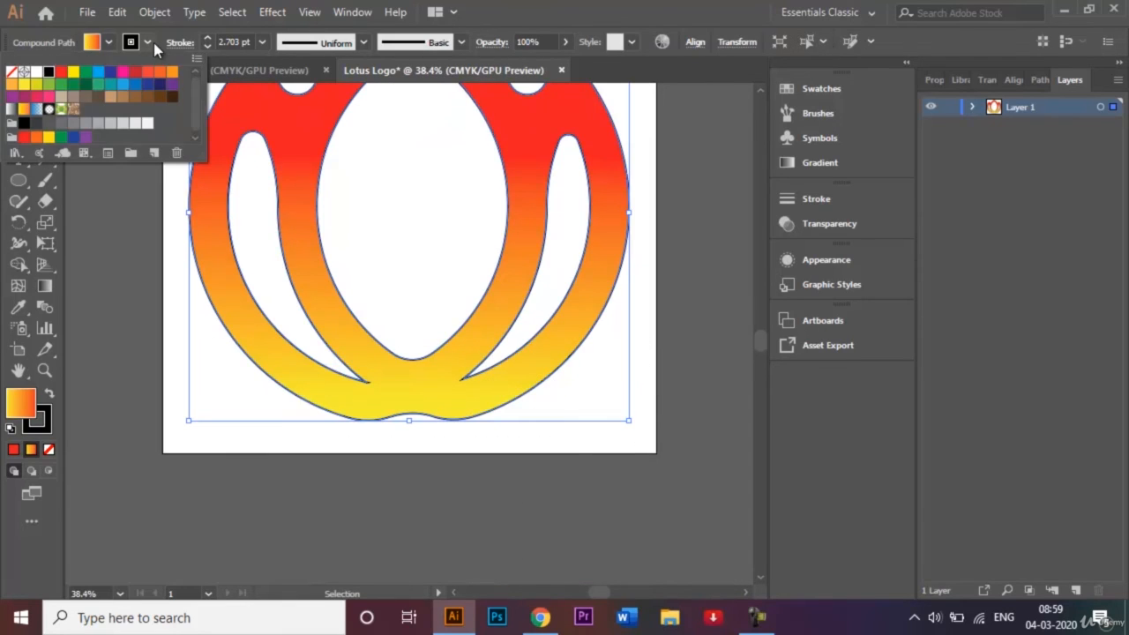
left_click(11, 73)
left_click(441, 221)
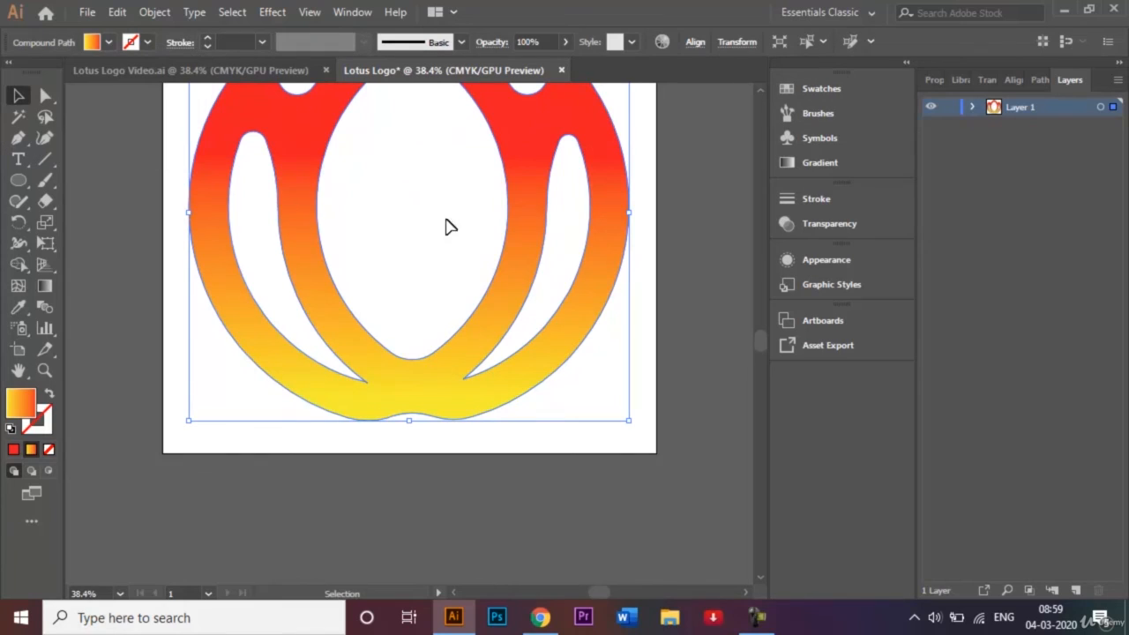
left_click(642, 376)
scroll(641, 376, "up", 3)
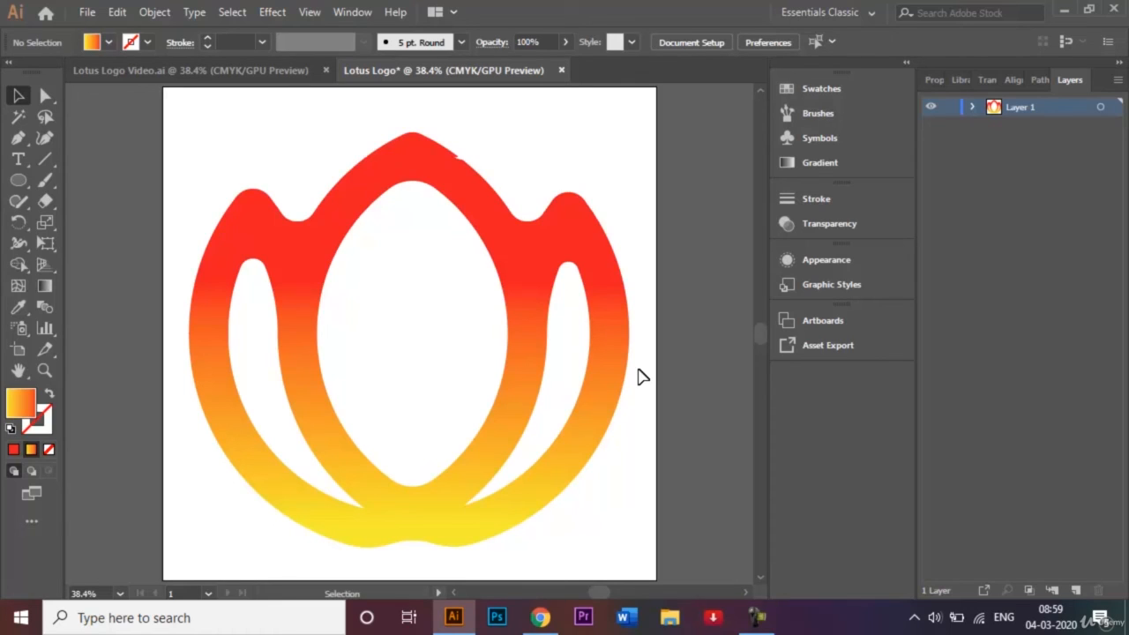
- Save the document as Lotus Logo.ai in the Udemy folder in Adobe Illustrator format, replacing the existing file
left_click(87, 12)
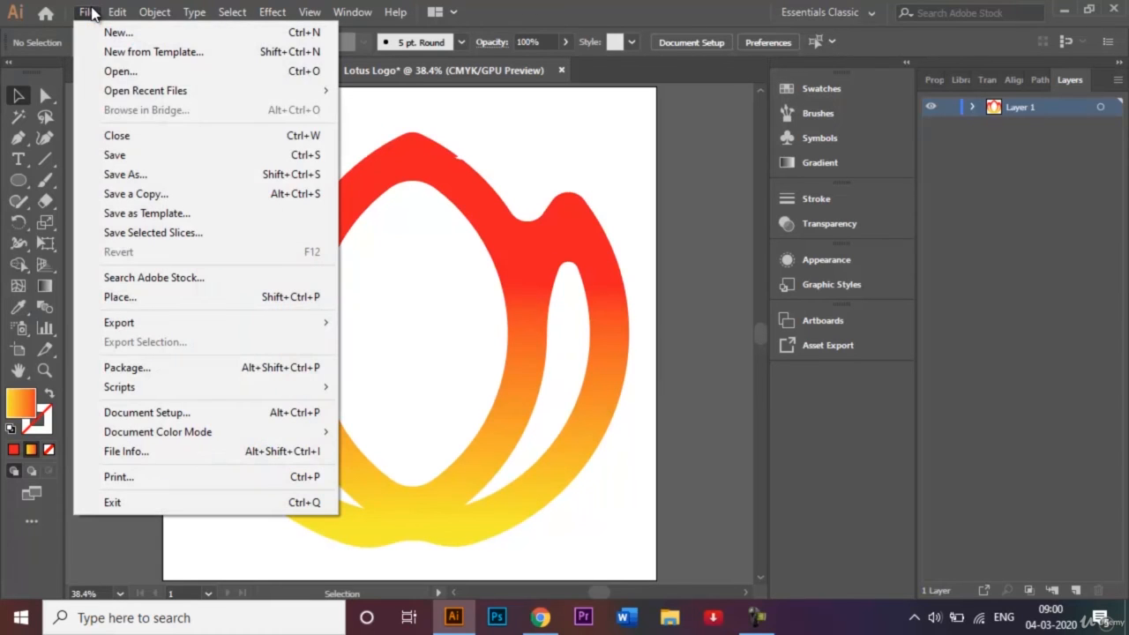
left_click(167, 174)
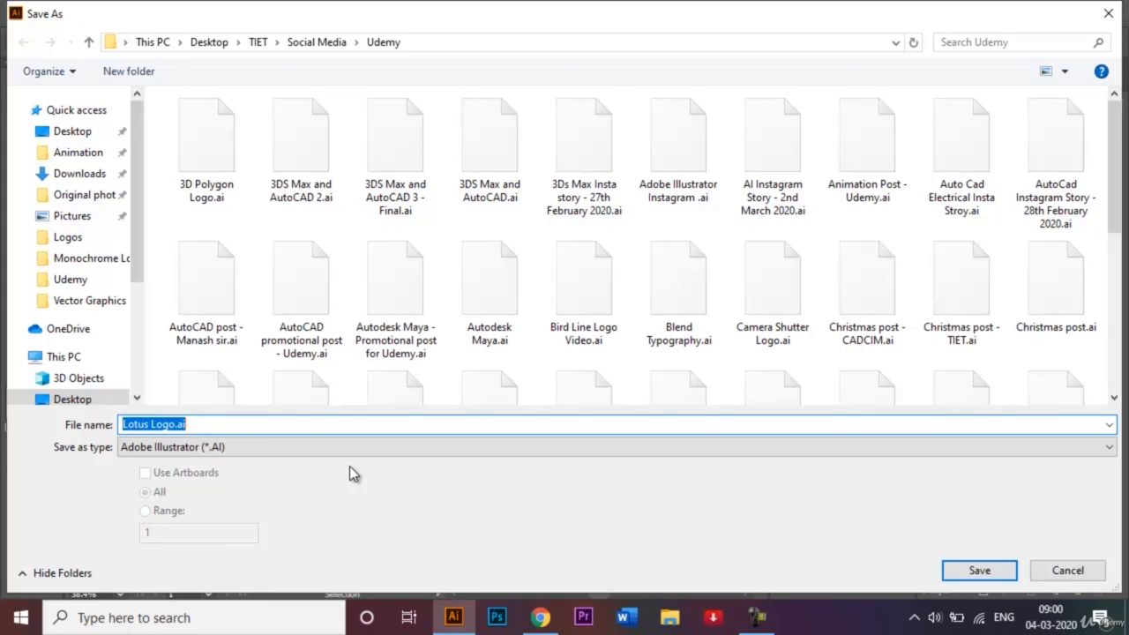
left_click(978, 572)
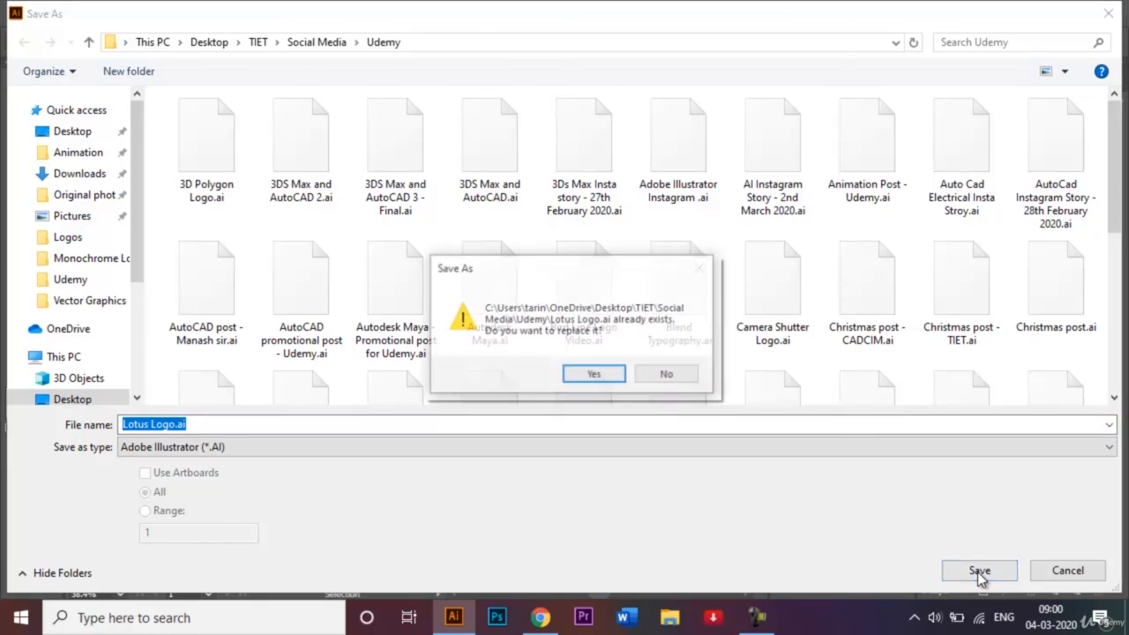
left_click(604, 377)
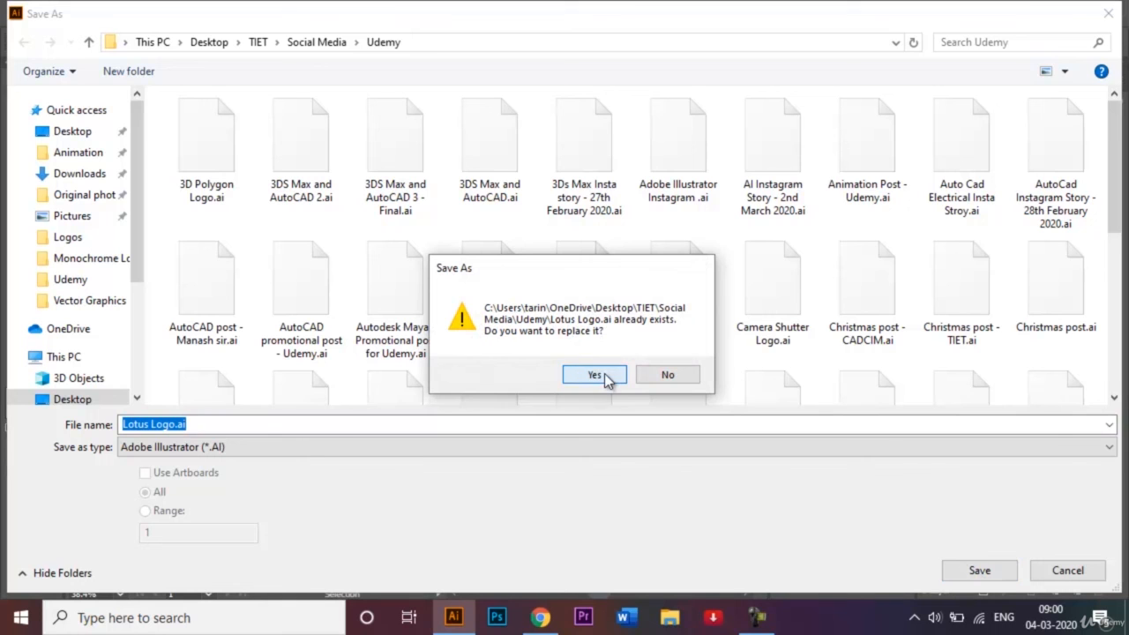
left_click(648, 555)
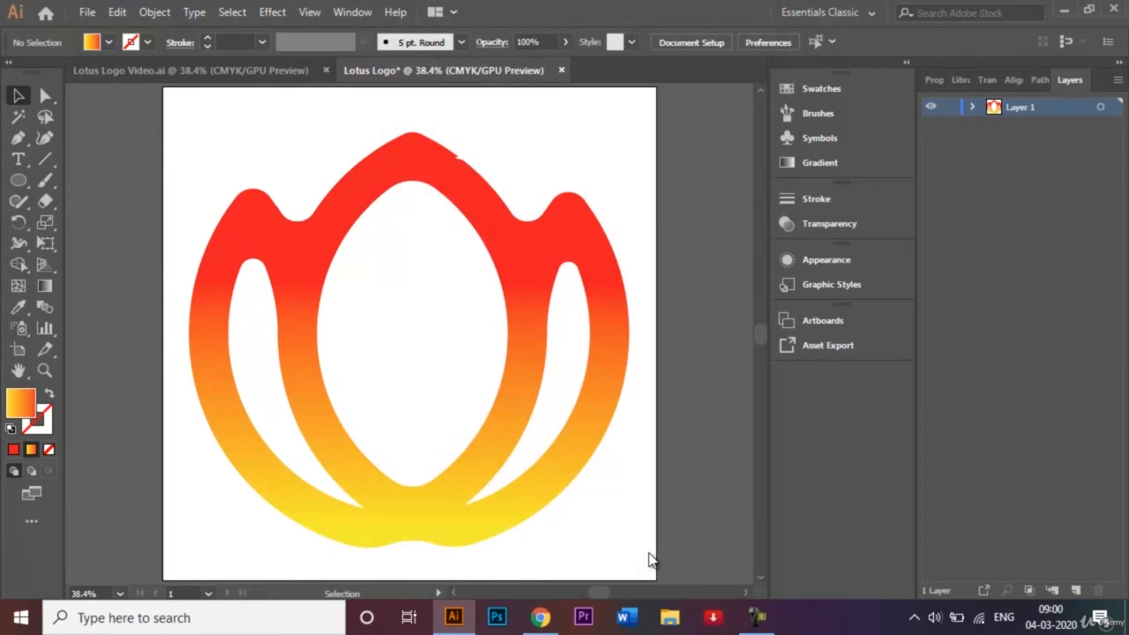